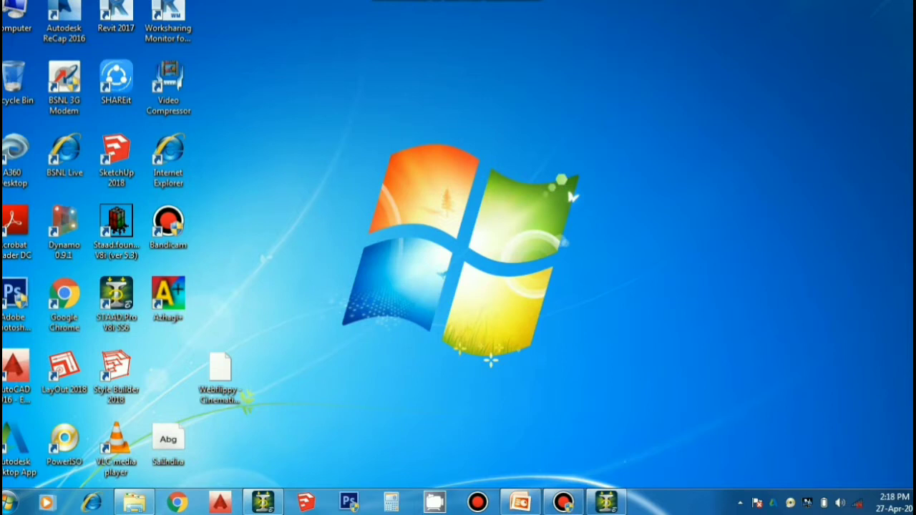
Dismiss the completed analysis run window and switch to the STAAD.Pro structure model.
click(606, 501)
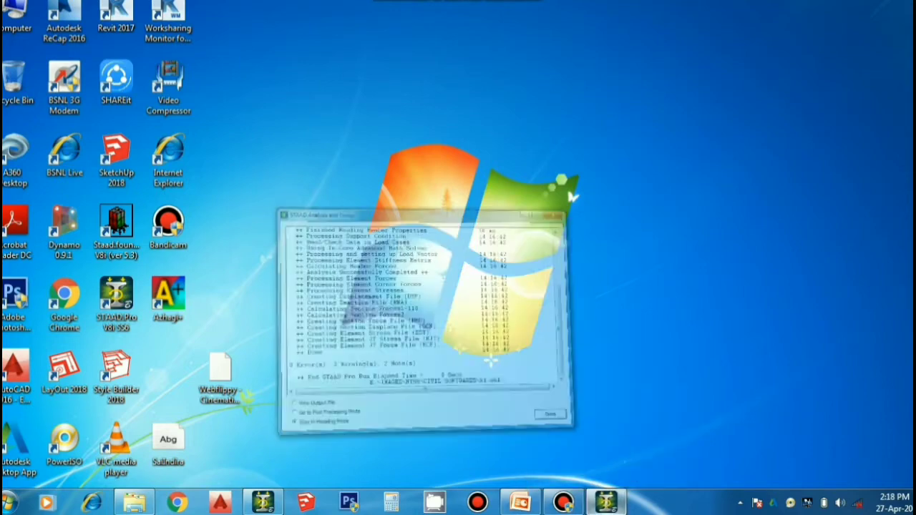
click(606, 501)
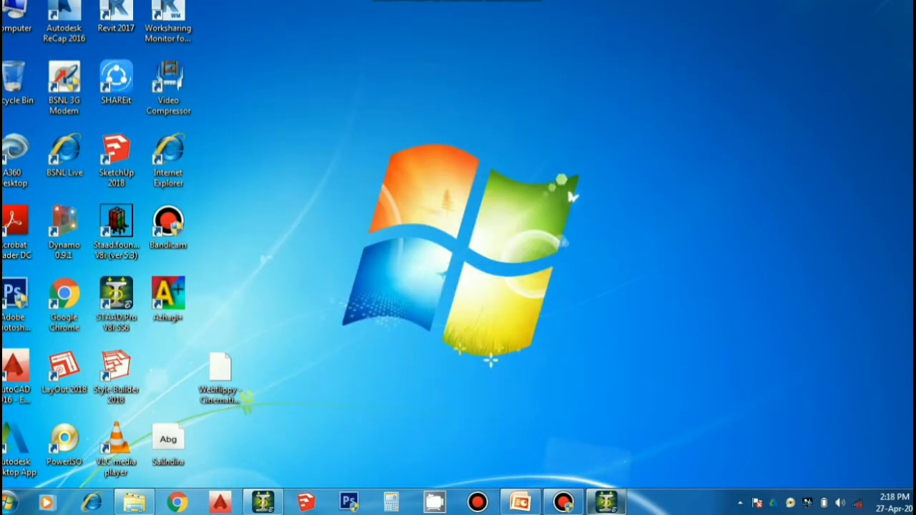
click(606, 501)
key(Return)
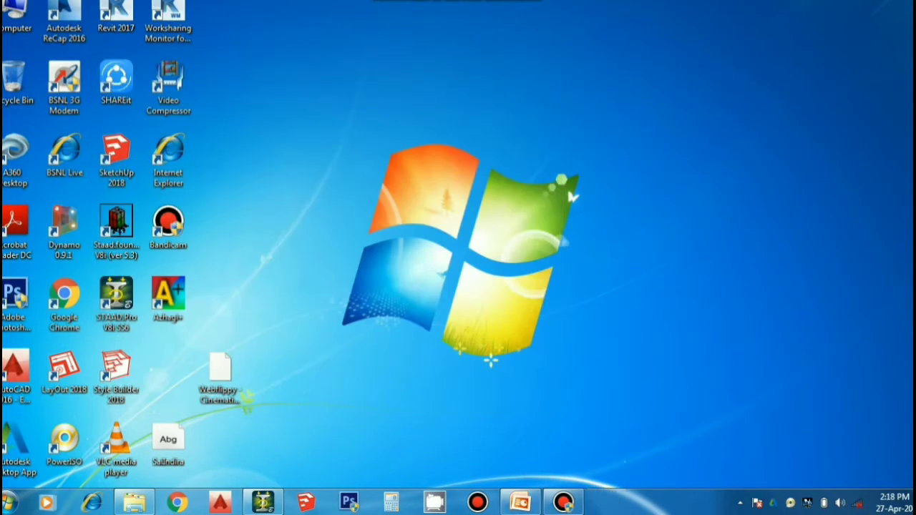
click(263, 501)
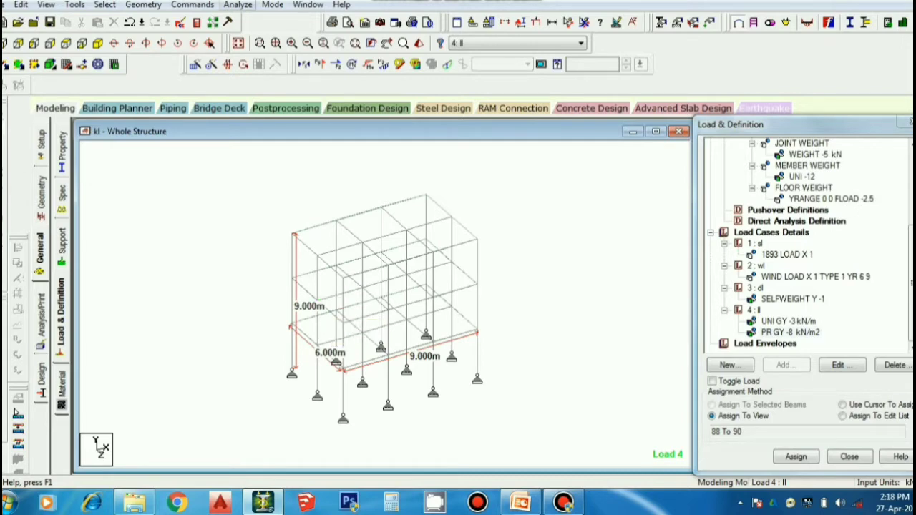
Add a Perform Analysis command to the structure with the print option All.
click(193, 5)
mouse_move(207, 229)
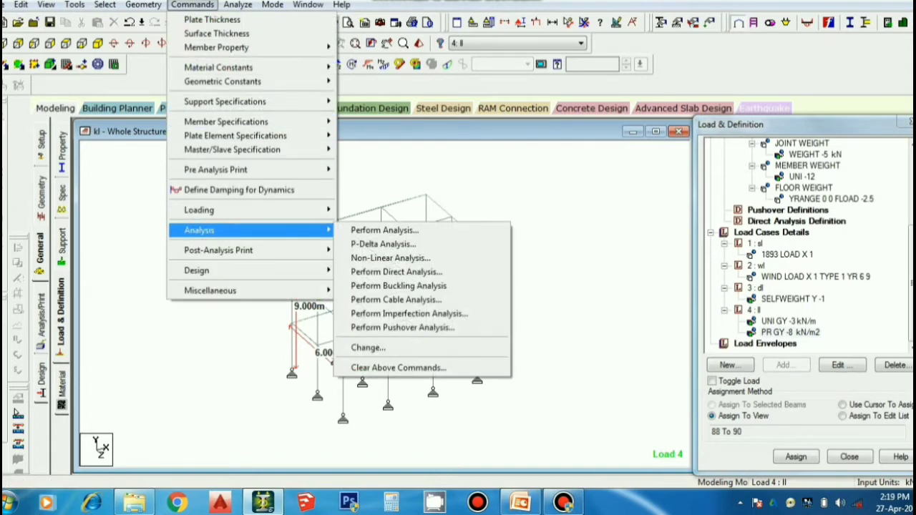
click(384, 230)
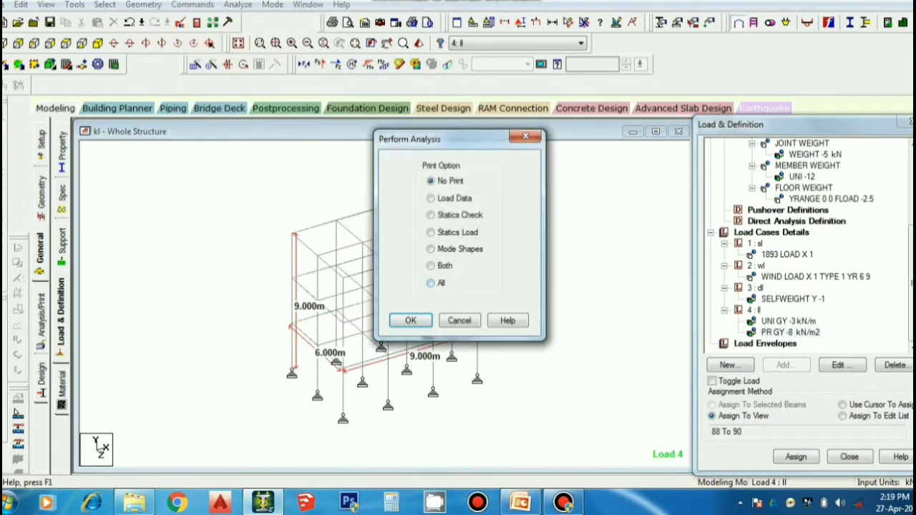
click(430, 283)
click(410, 319)
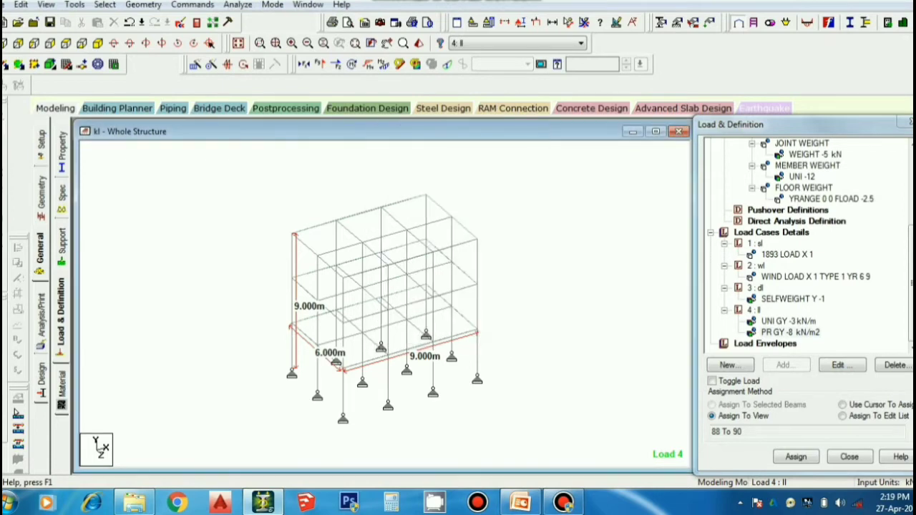
Run the analysis of the structure and finish it with Stay in Modeling Mode.
click(237, 4)
click(263, 19)
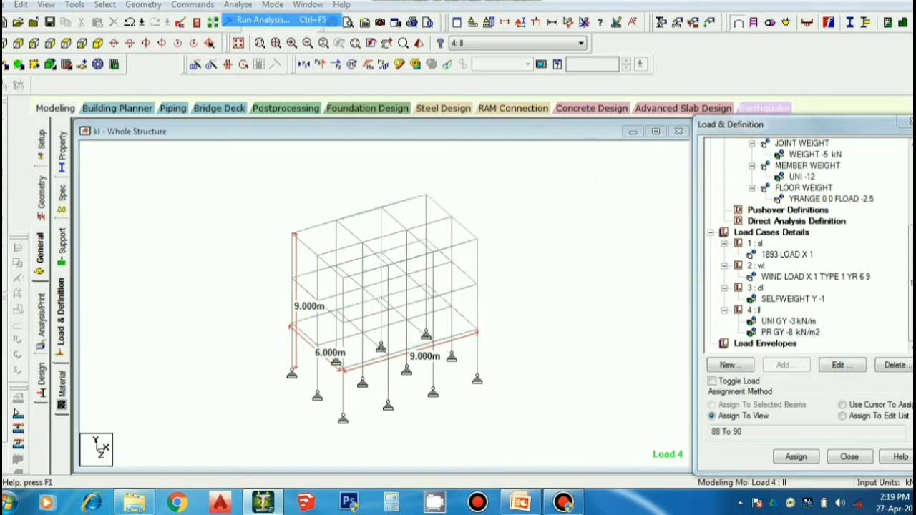
click(374, 271)
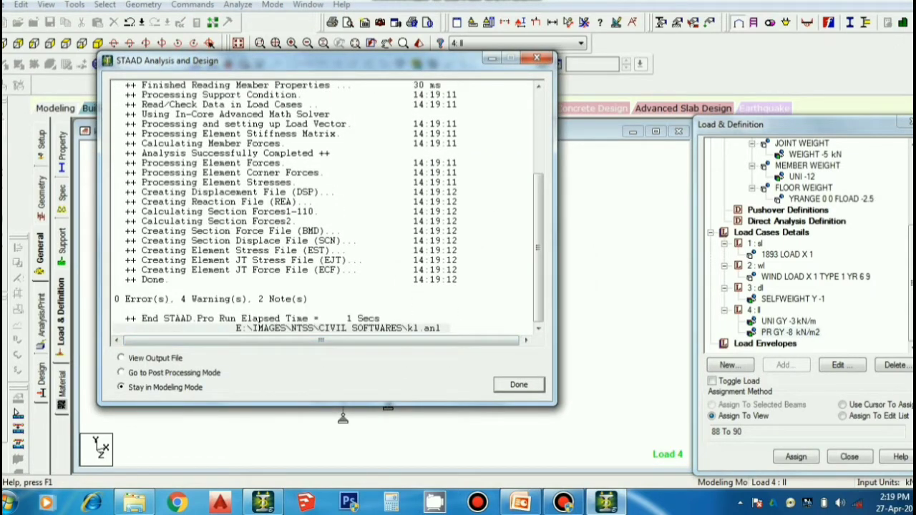
key(Return)
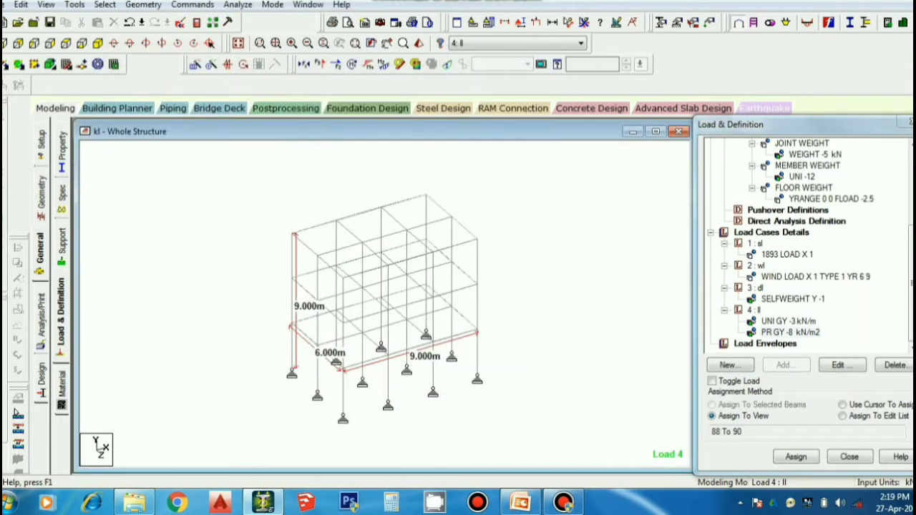
Start Concrete Design for the whole structure and set the current design code to IS456.
click(193, 5)
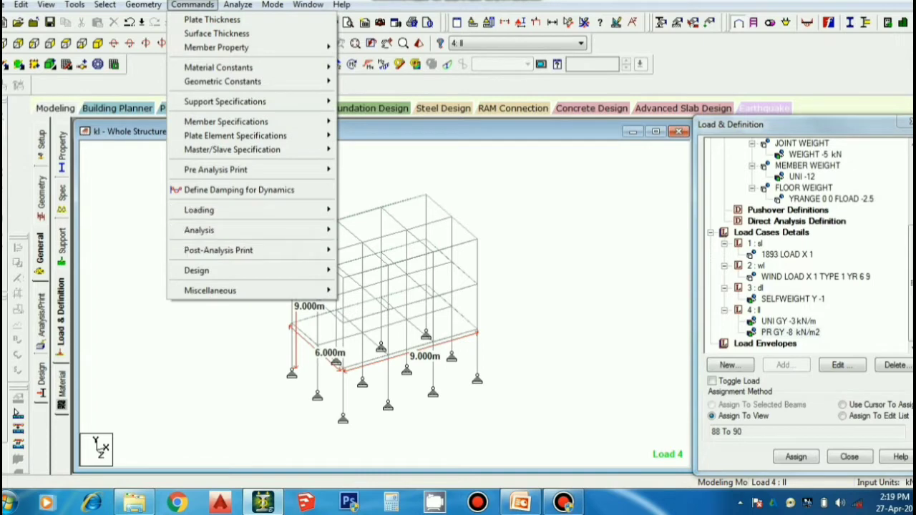
mouse_move(215, 270)
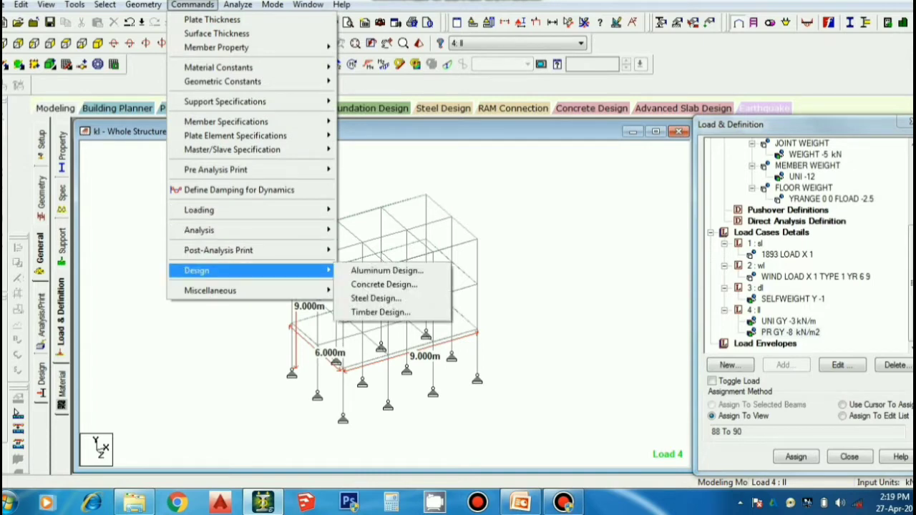
key(Right)
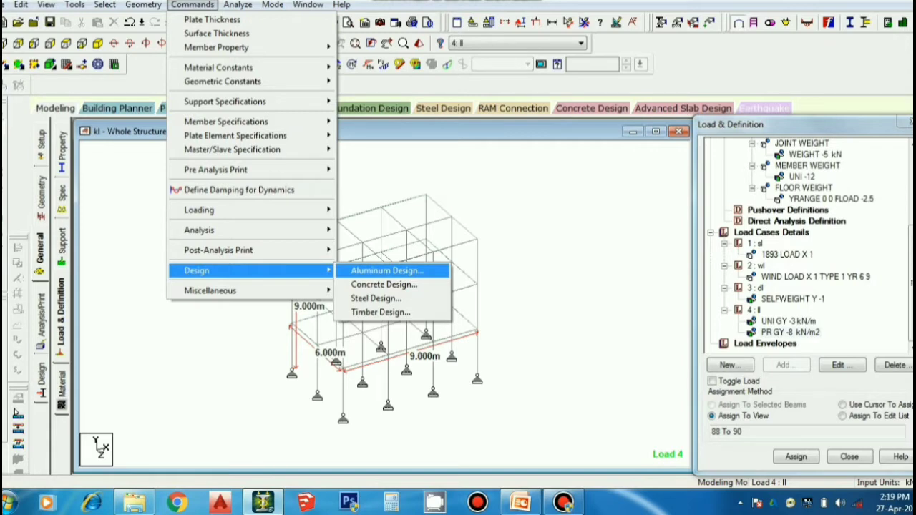
key(Down)
key(Down)
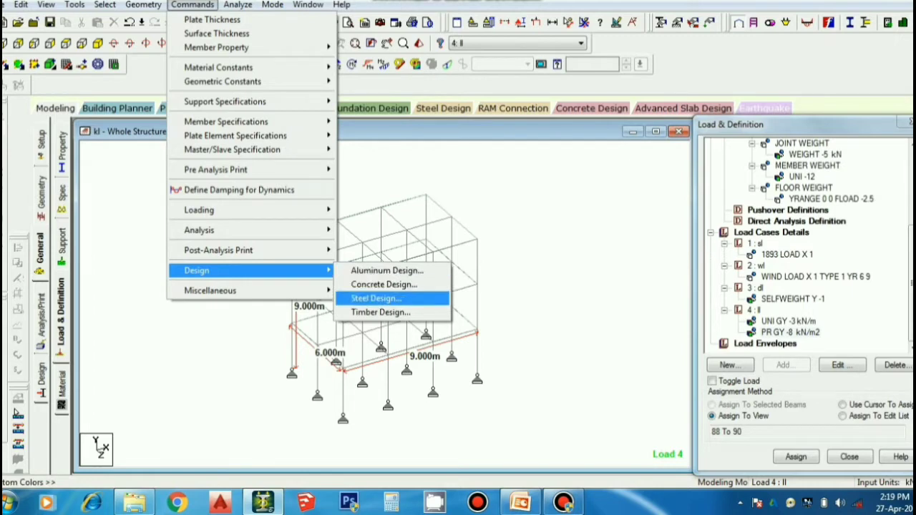
key(Up)
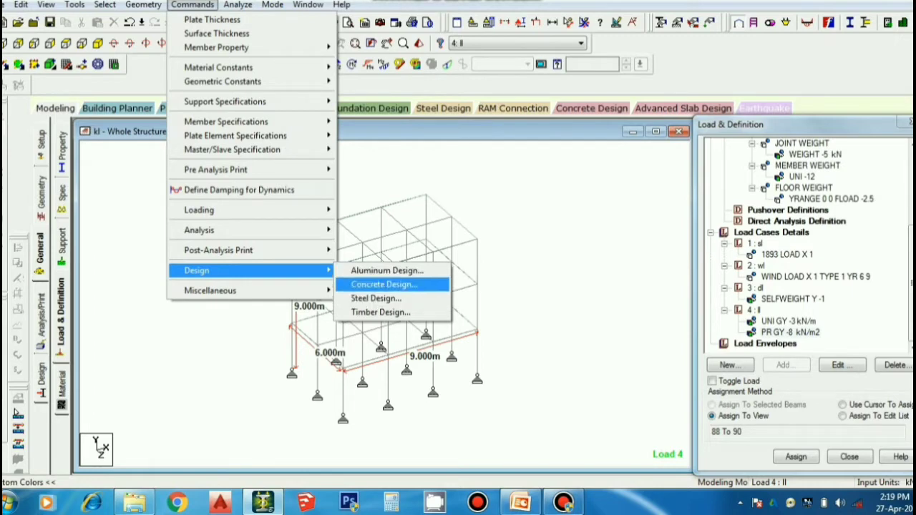
key(Return)
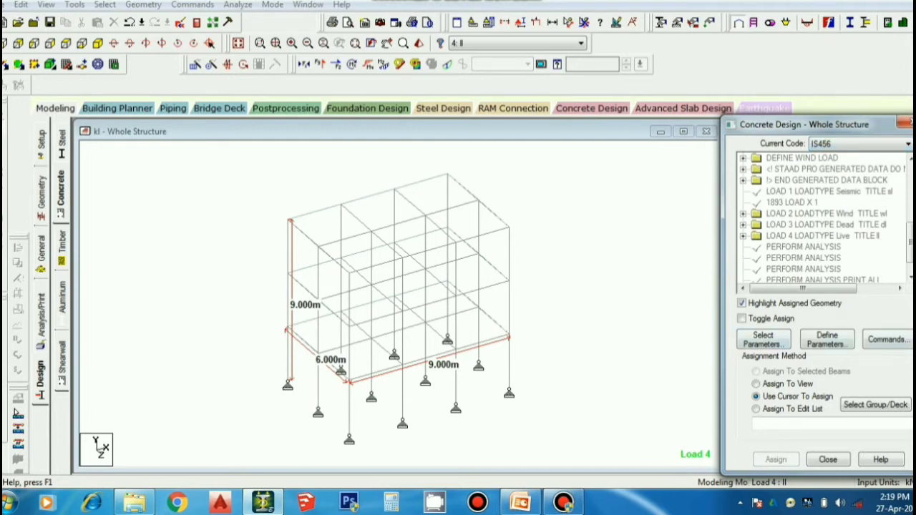
click(908, 144)
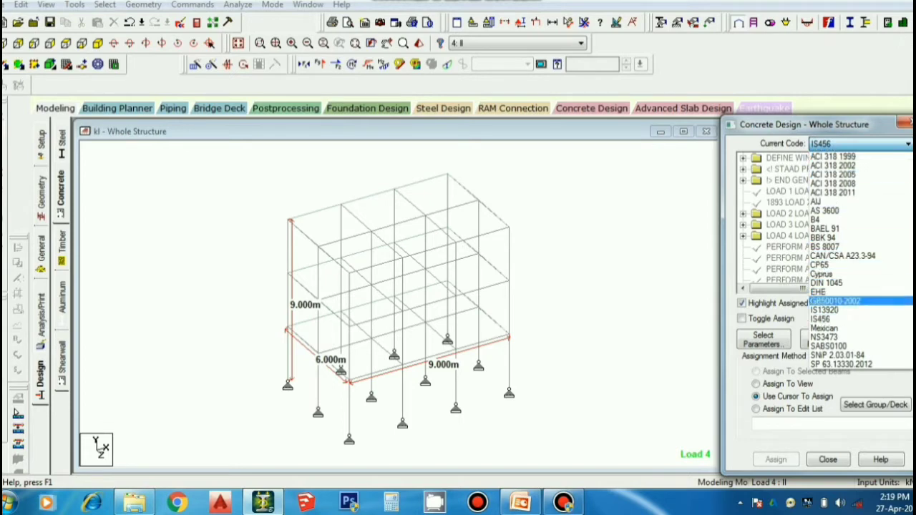
click(823, 319)
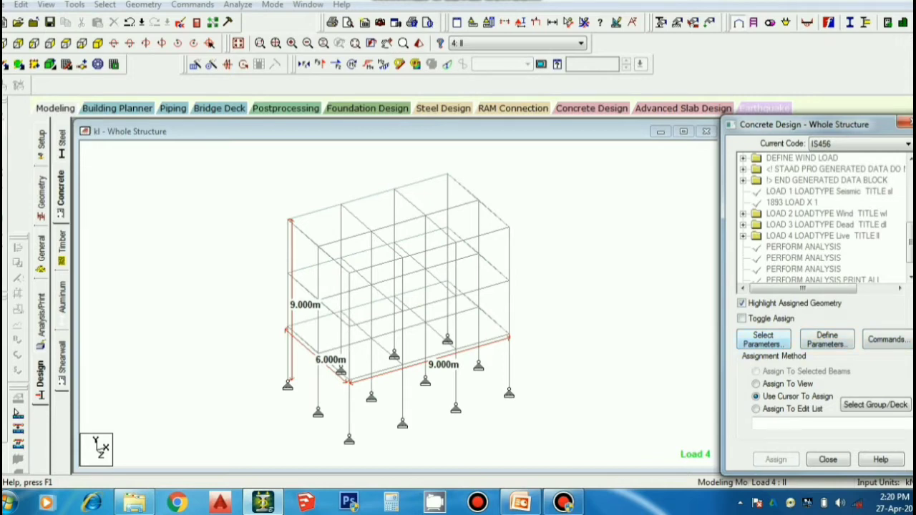
Open the concrete design parameter selection and remove all parameters from the selected list.
click(762, 340)
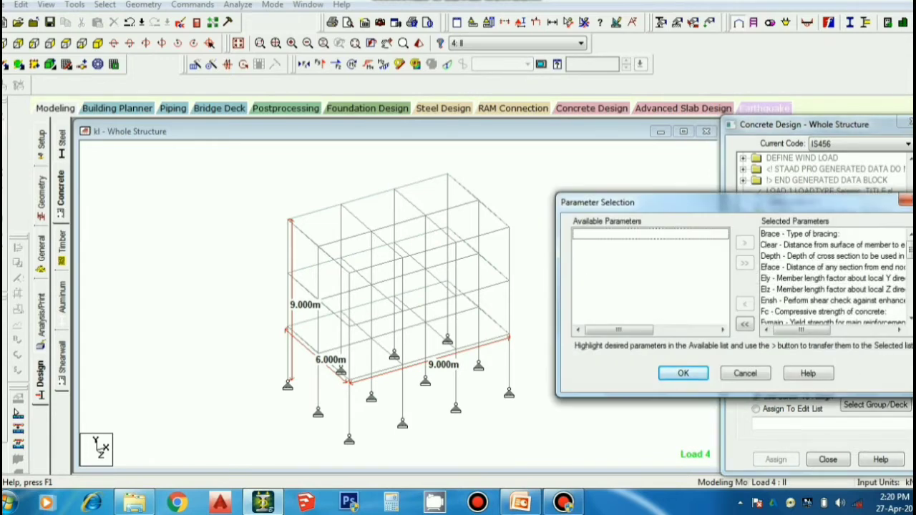
drag(716, 203, 660, 162)
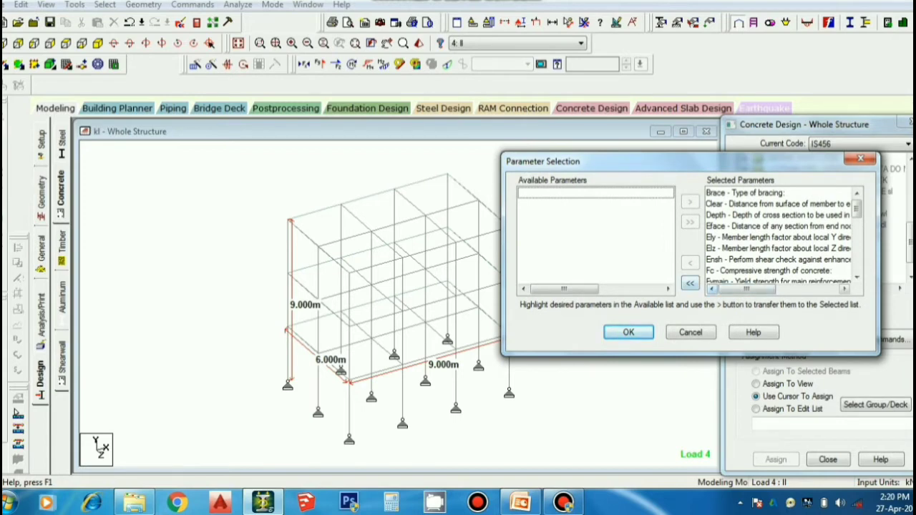
click(690, 283)
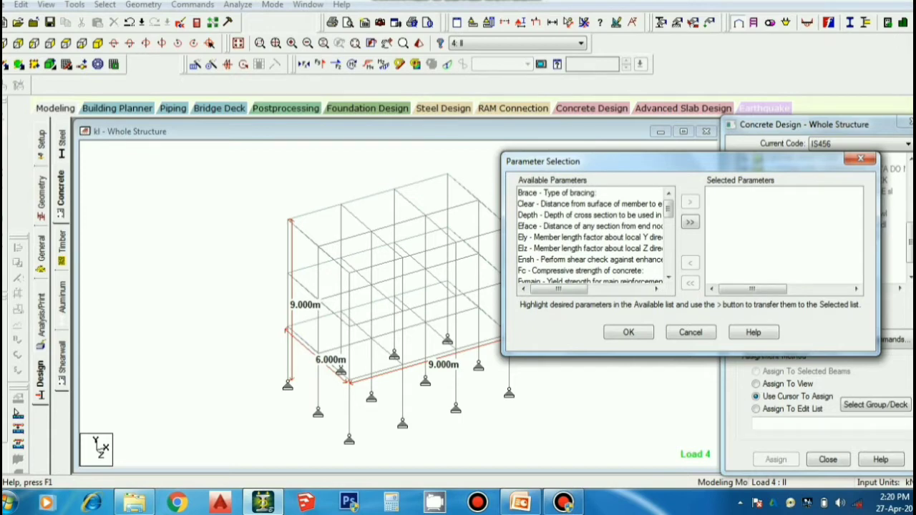
Add the Fc, Fymain, Fysec, Maxmain and Maxsec parameters to the selected design parameters.
double_click(590, 270)
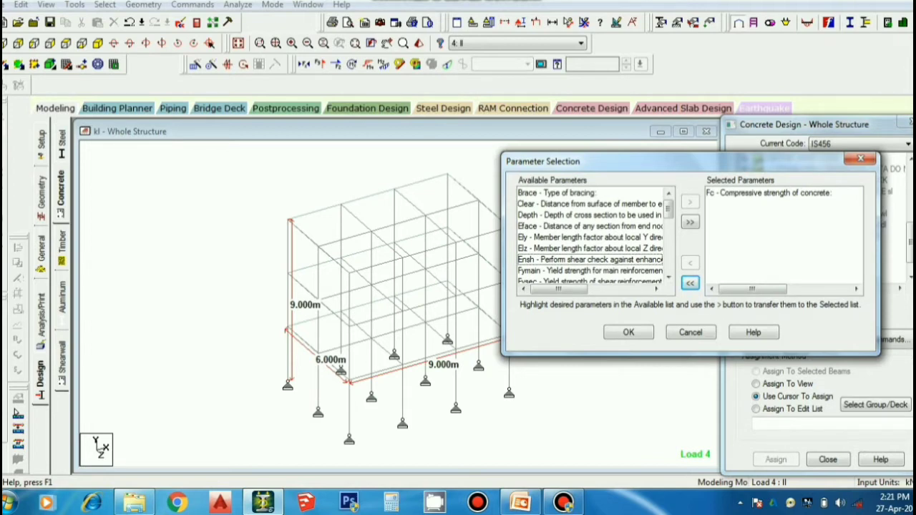
click(589, 270)
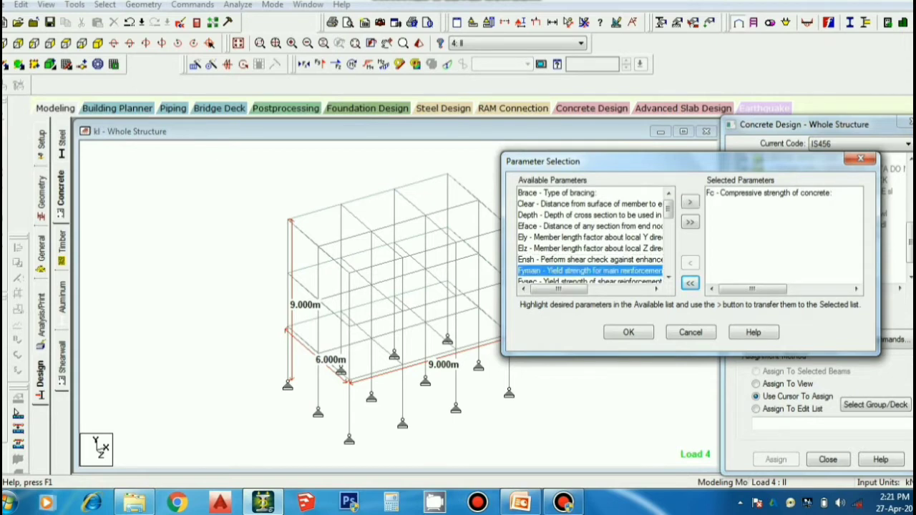
click(689, 202)
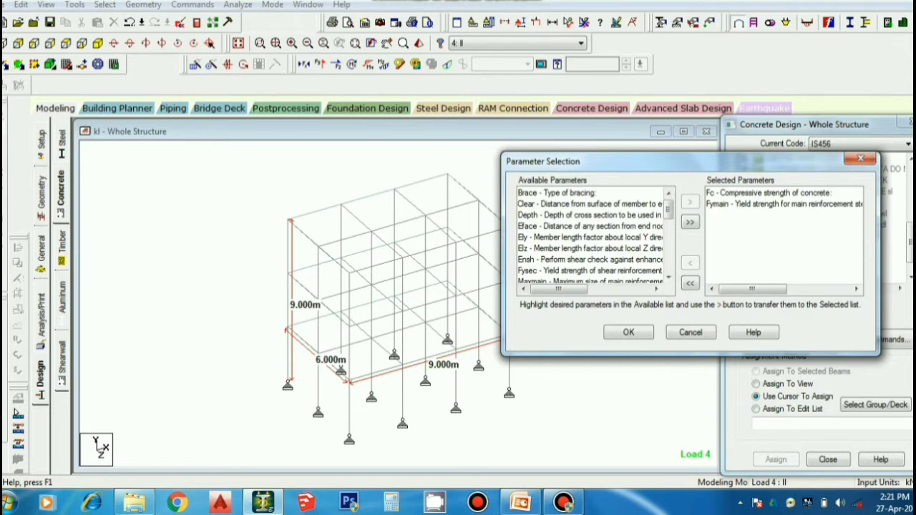
double_click(590, 270)
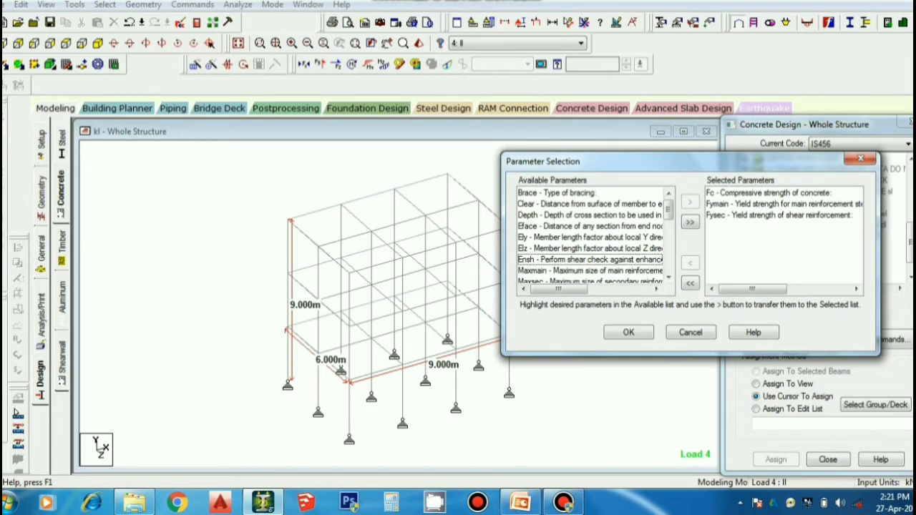
double_click(590, 270)
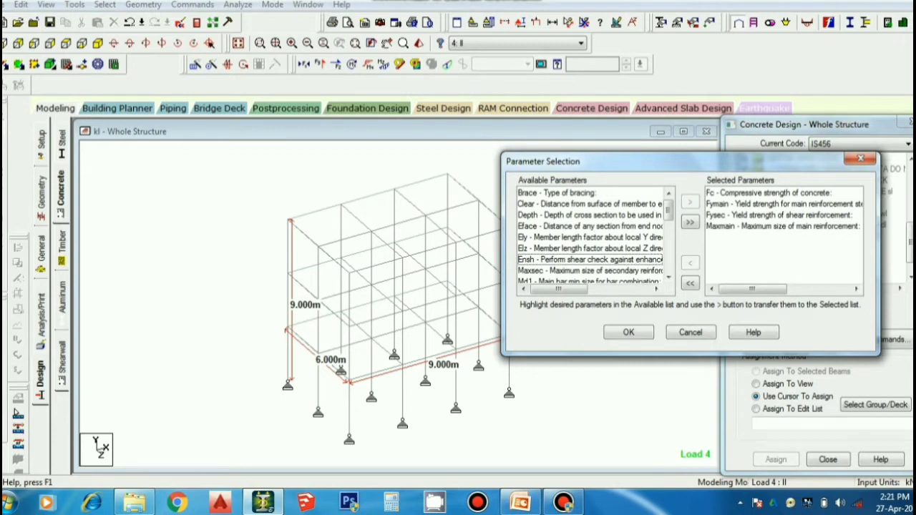
double_click(589, 271)
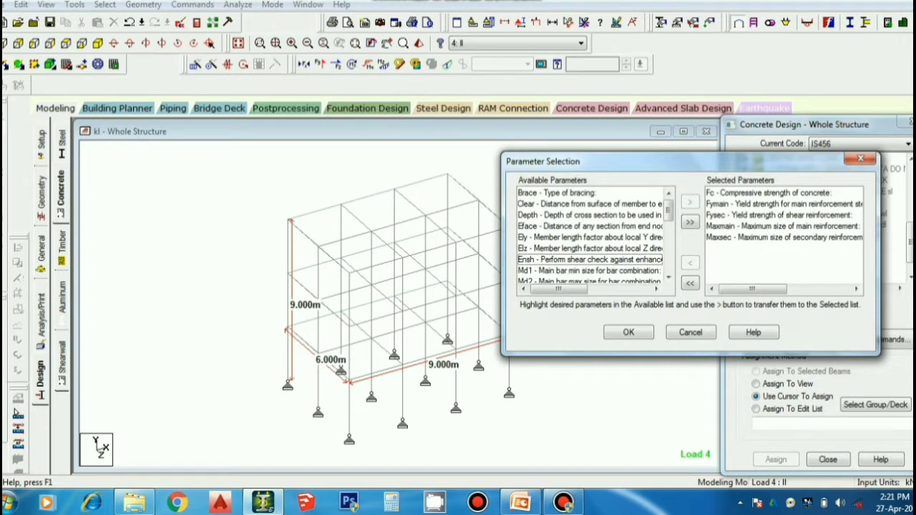
Add the Minmain and Minsec parameters to the selected list and accept the parameter selection.
click(668, 277)
click(668, 277)
click(668, 277)
click(668, 277)
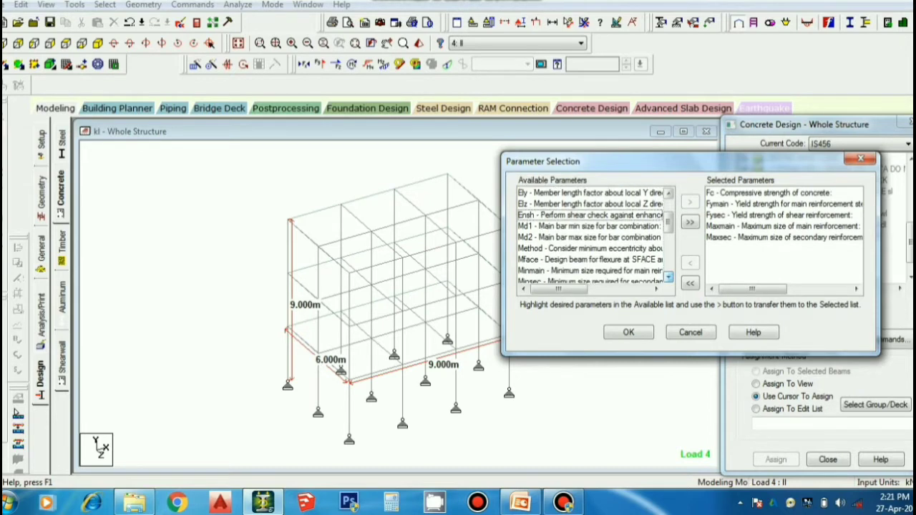
click(668, 277)
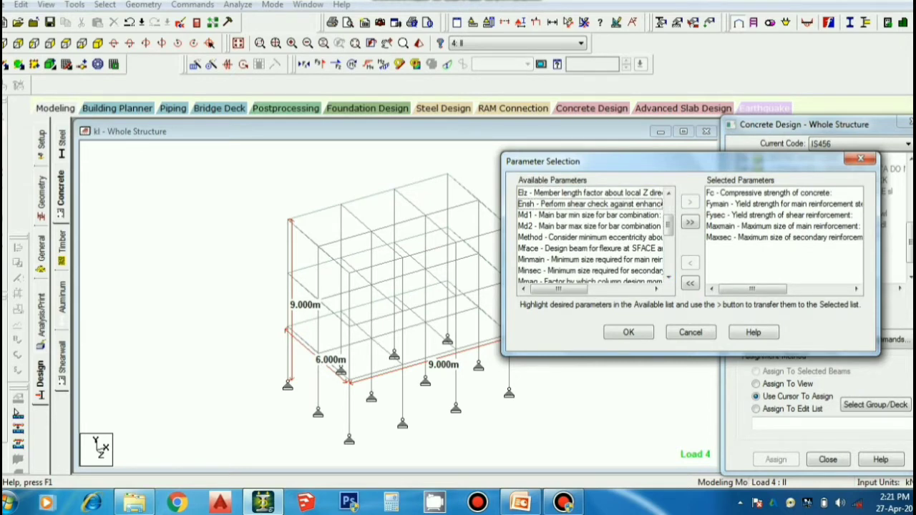
double_click(590, 260)
double_click(590, 260)
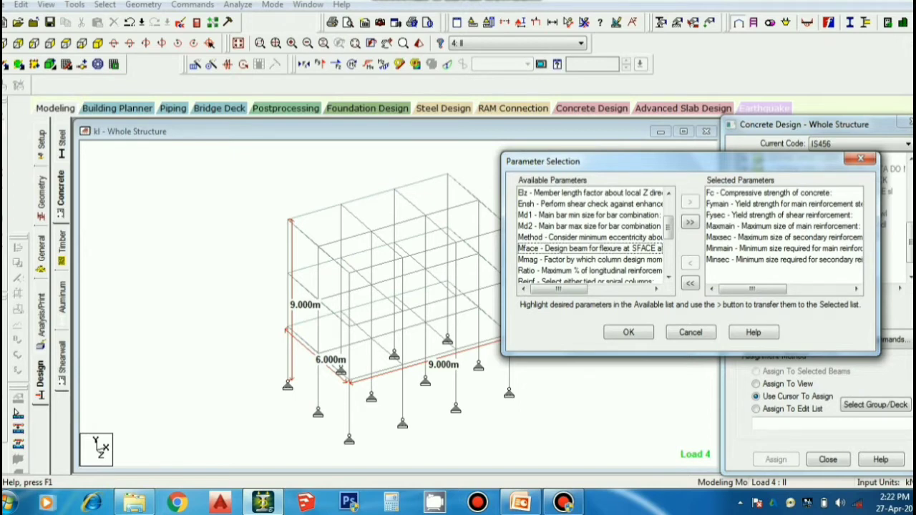
key(Return)
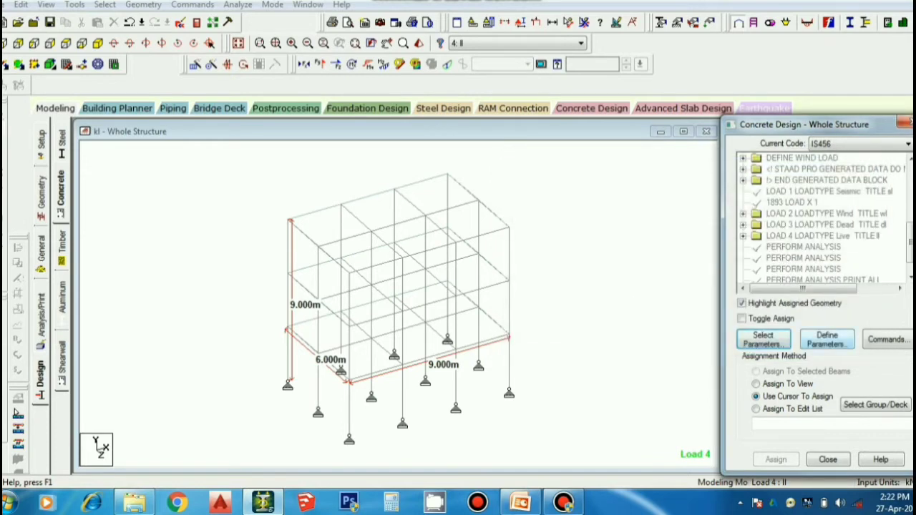
Define the FC design parameter with a concrete compressive strength of 25000 kN/m2 and add it.
click(827, 339)
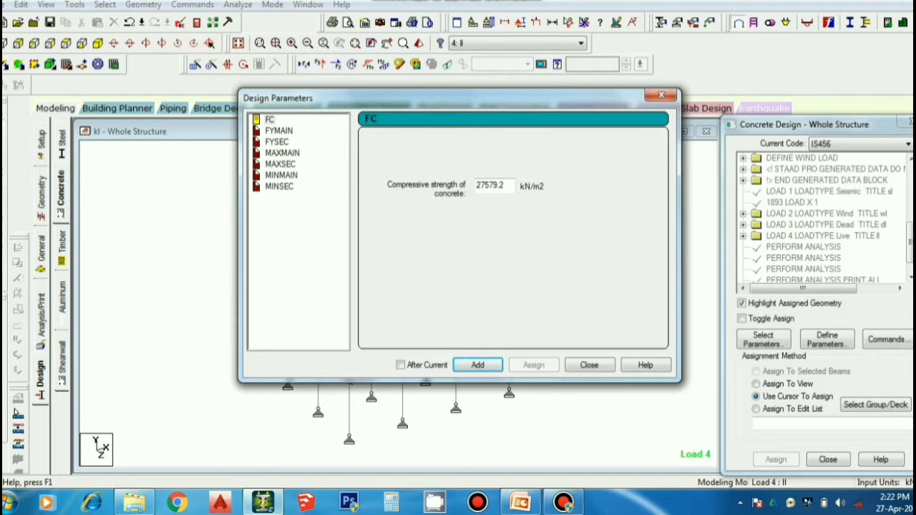
key(Tab)
text(25000)
key(Return)
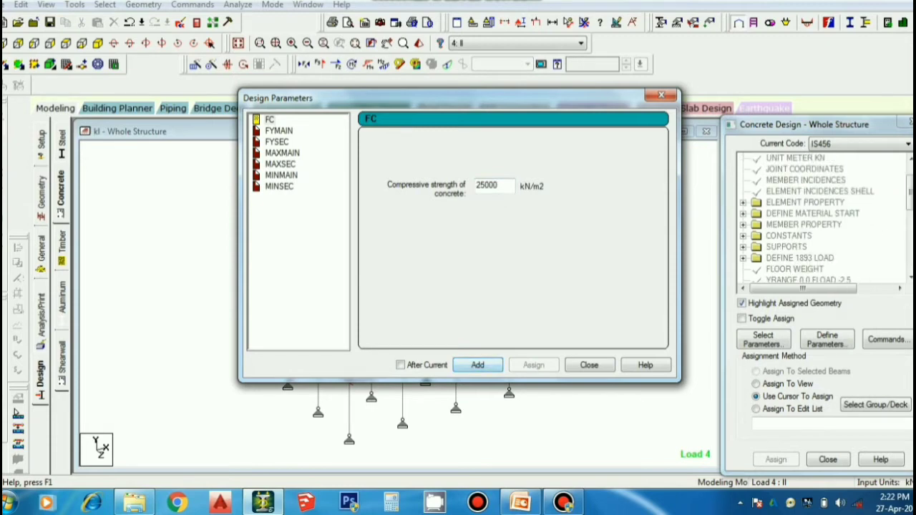
Define the FYMAIN parameter with a main reinforcement yield strength of 415000 kN/m2 and add it.
click(279, 131)
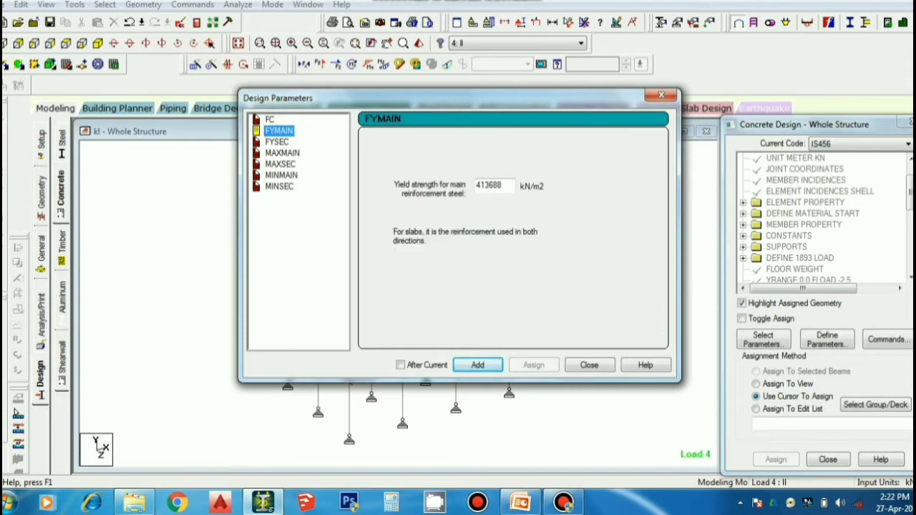
key(Tab)
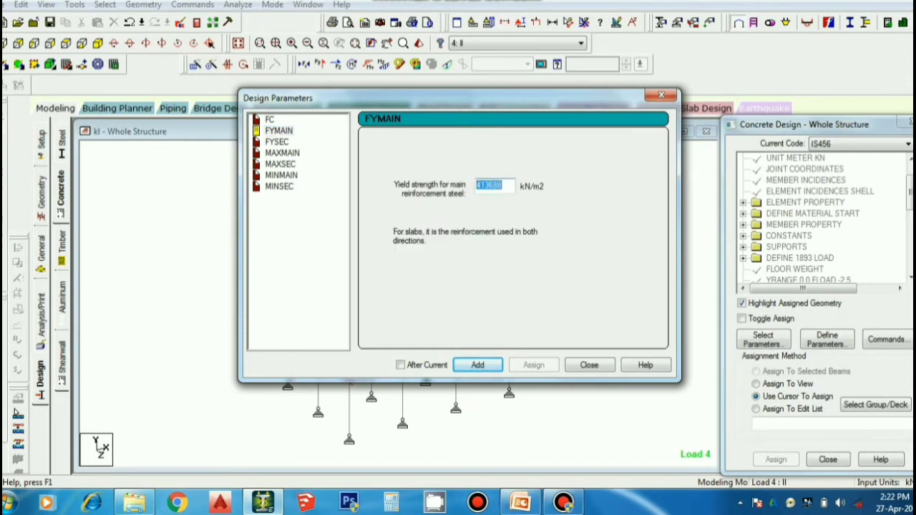
text(415000)
key(BackSpace)
key(BackSpace)
key(BackSpace)
text(000)
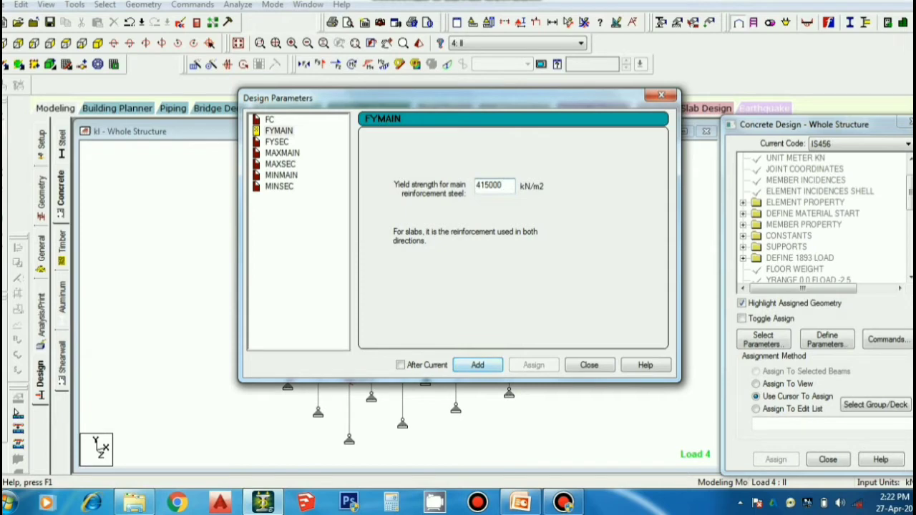
Define the FYSEC parameter with a shear reinforcement yield strength of 415000 kN/m2 and add it.
click(276, 142)
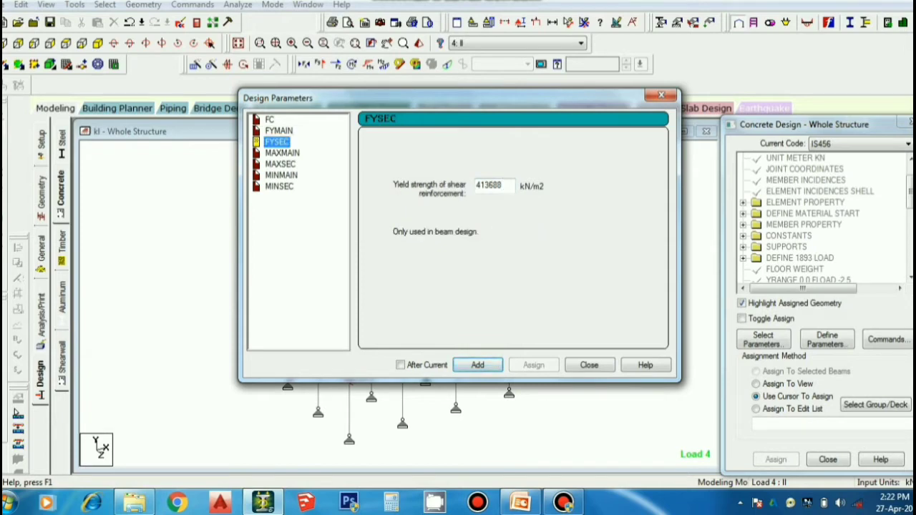
double_click(489, 185)
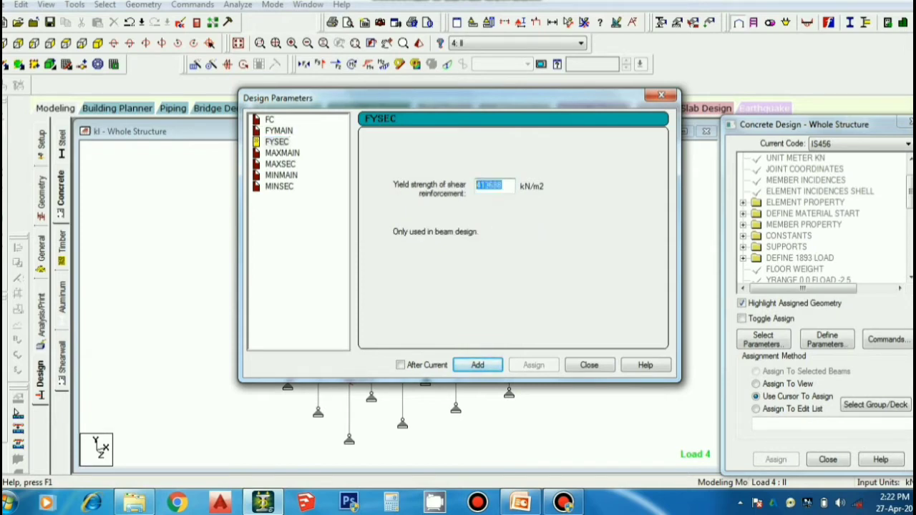
text(415000)
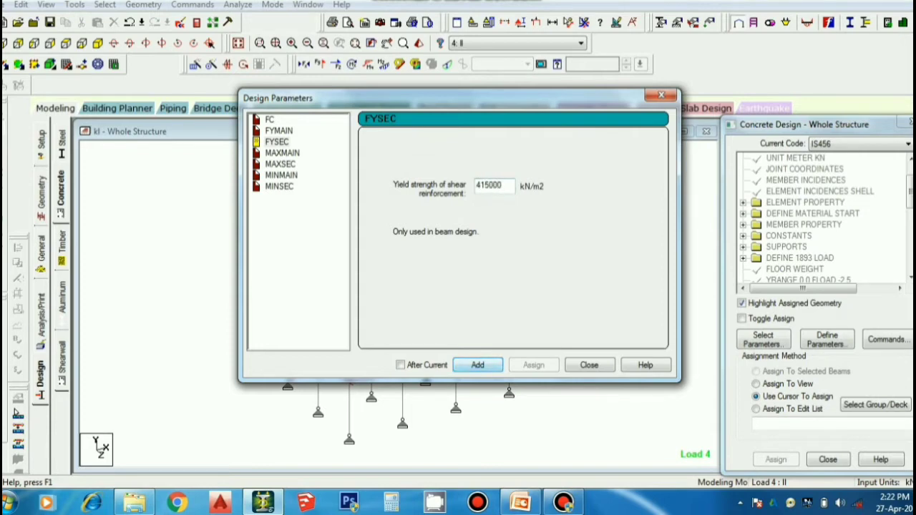
Add the MAXMAIN parameter with a maximum main bar size of 16 mm and MAXSEC with 12 mm.
click(283, 153)
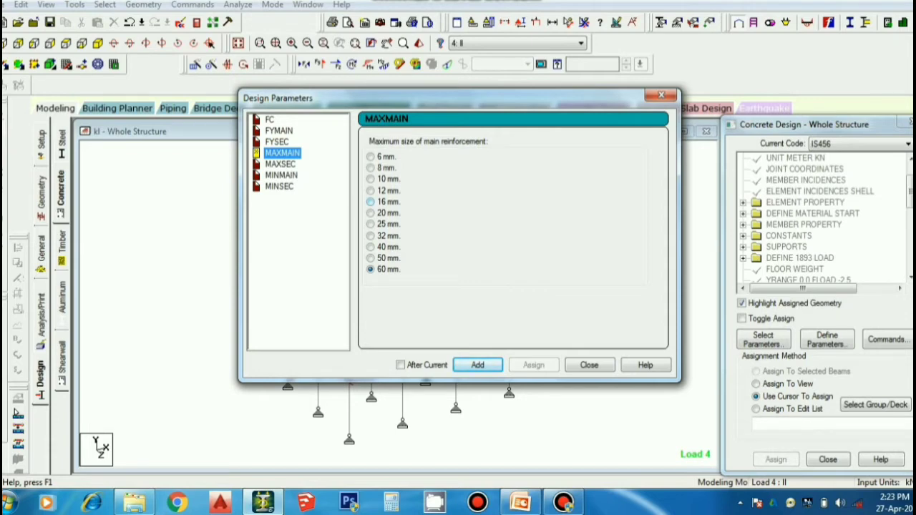
click(371, 202)
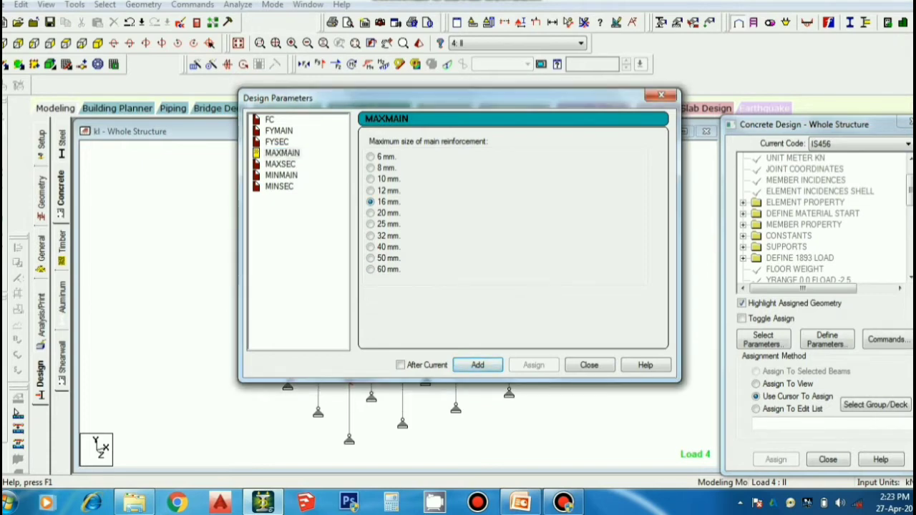
click(280, 164)
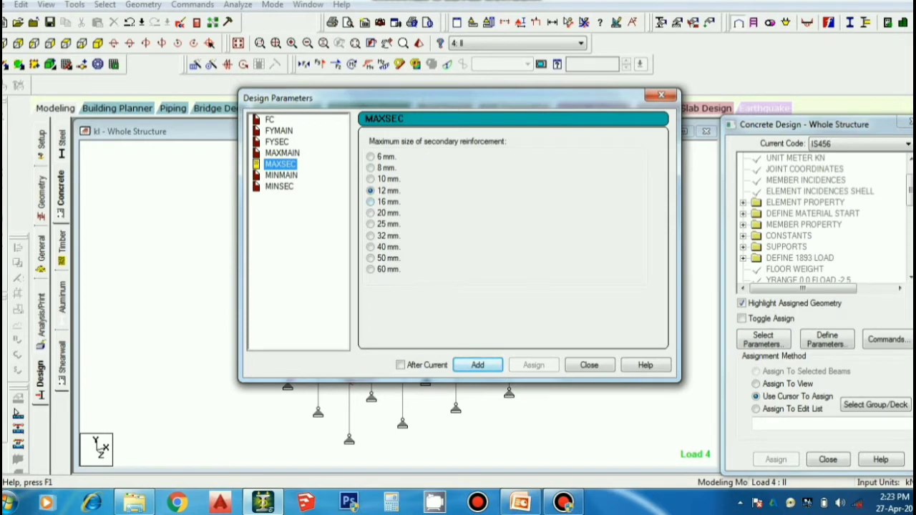
click(478, 365)
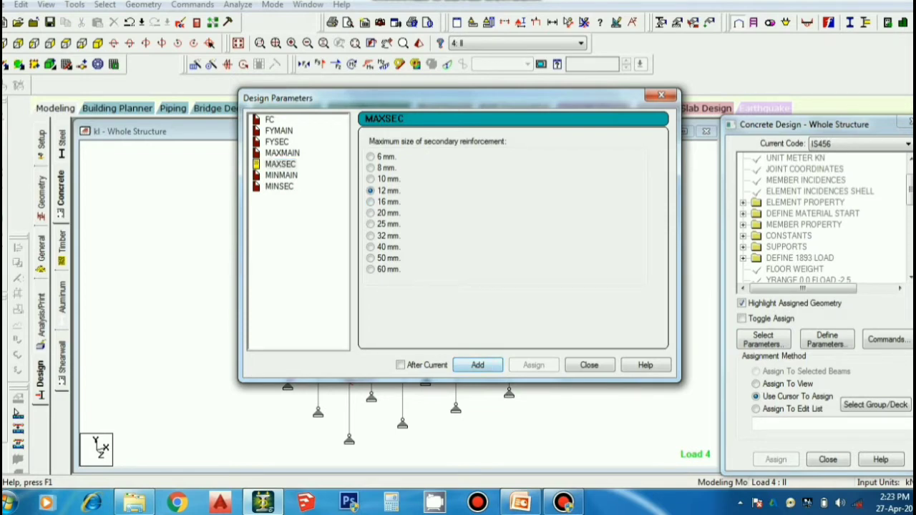
Add the MINMAIN parameter at 10 mm and MINSEC at 8 mm, and finish defining the design parameters.
click(281, 175)
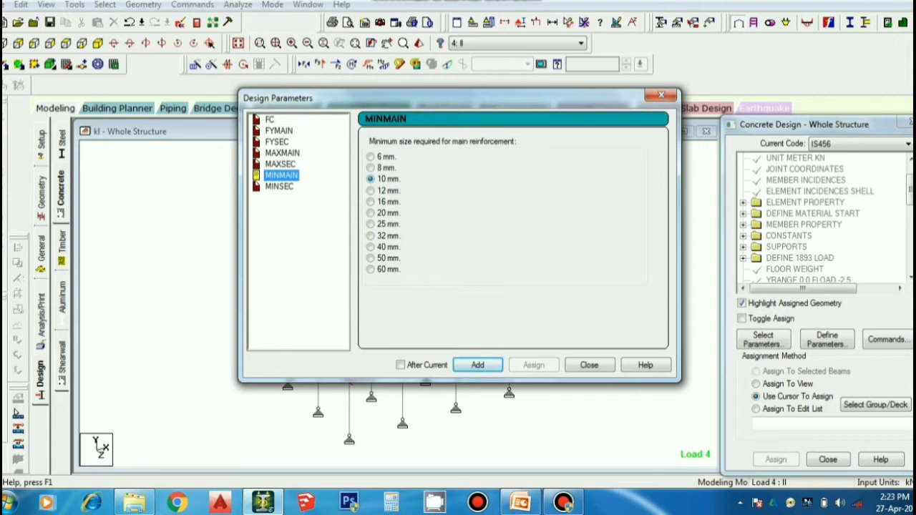
click(477, 365)
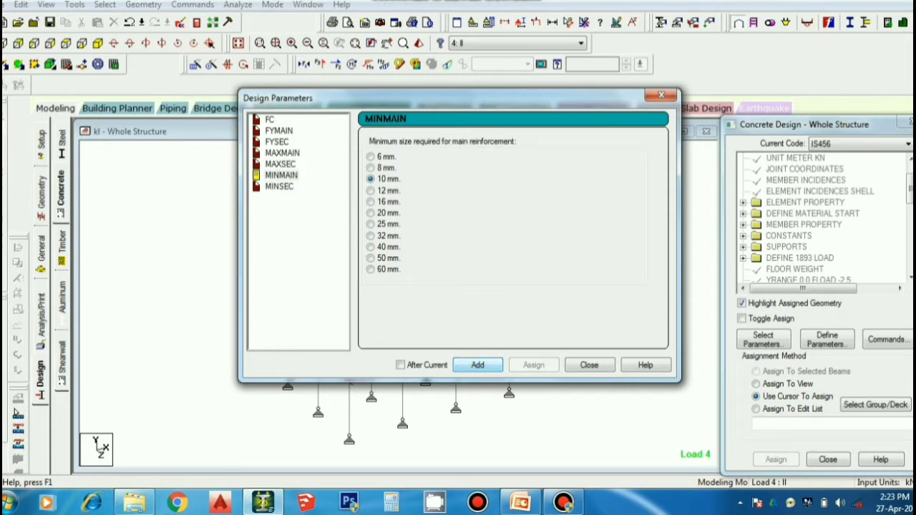
click(279, 186)
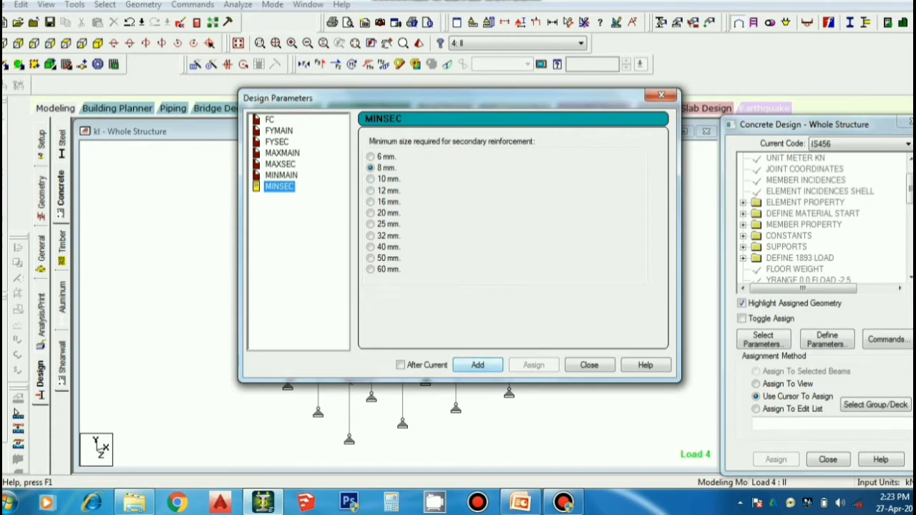
key(Return)
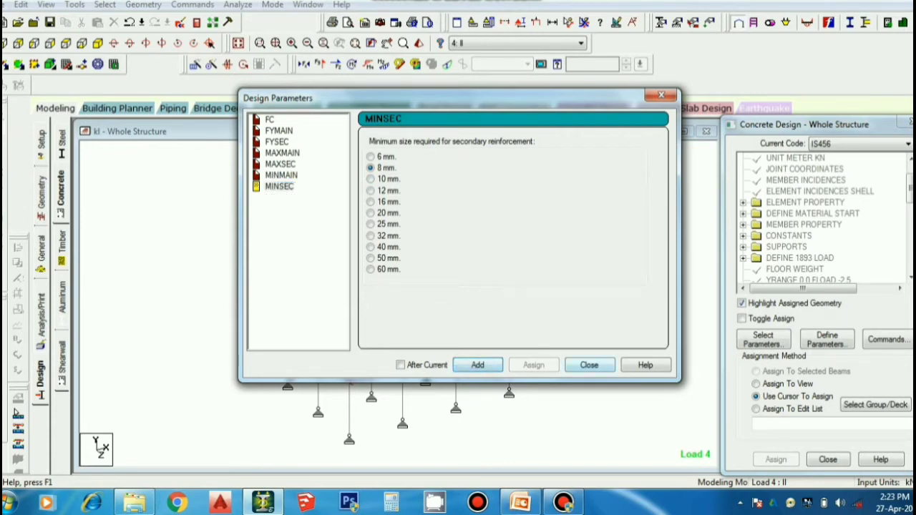
click(589, 365)
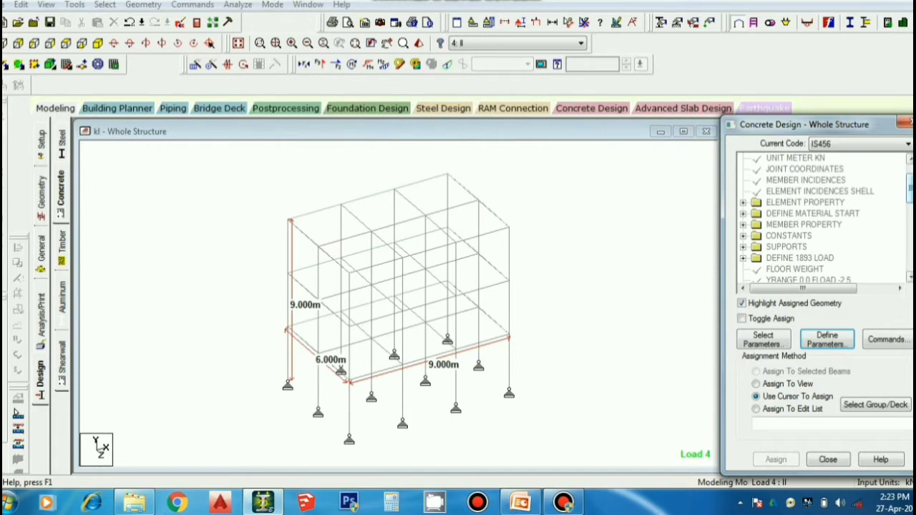
Open the concrete design commands and add the DESIGN BEAM and DESIGN COLUMN commands.
drag(910, 188, 909, 253)
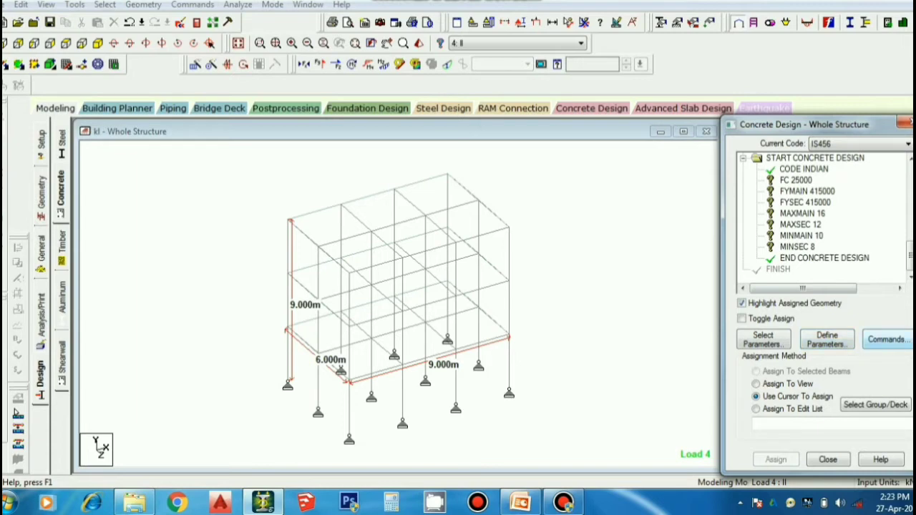
click(886, 340)
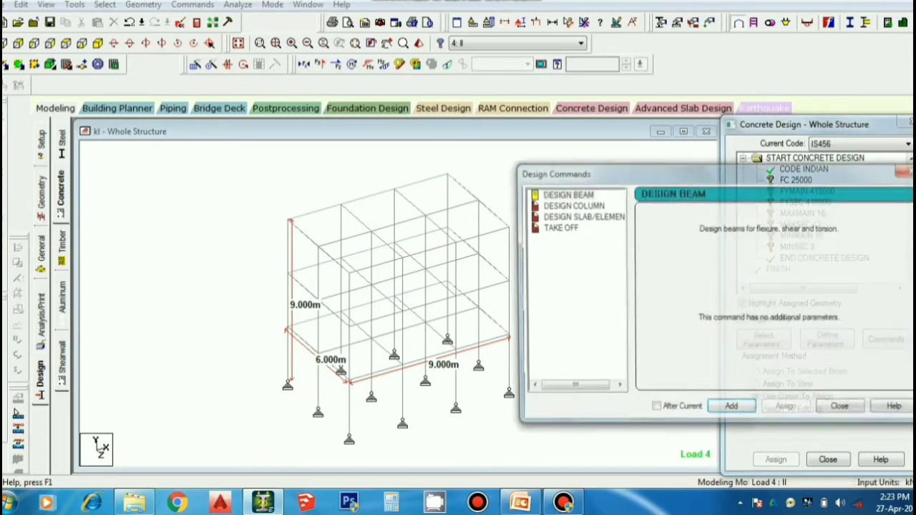
drag(565, 172, 315, 152)
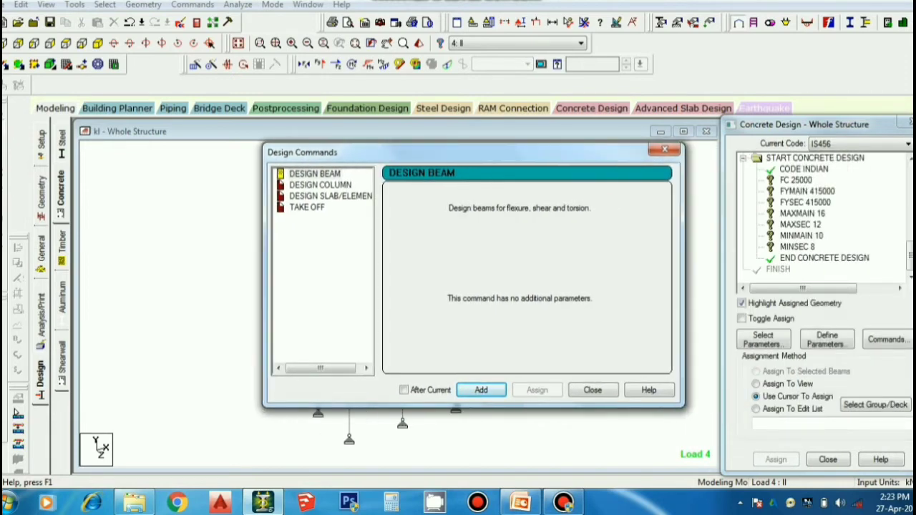
click(315, 174)
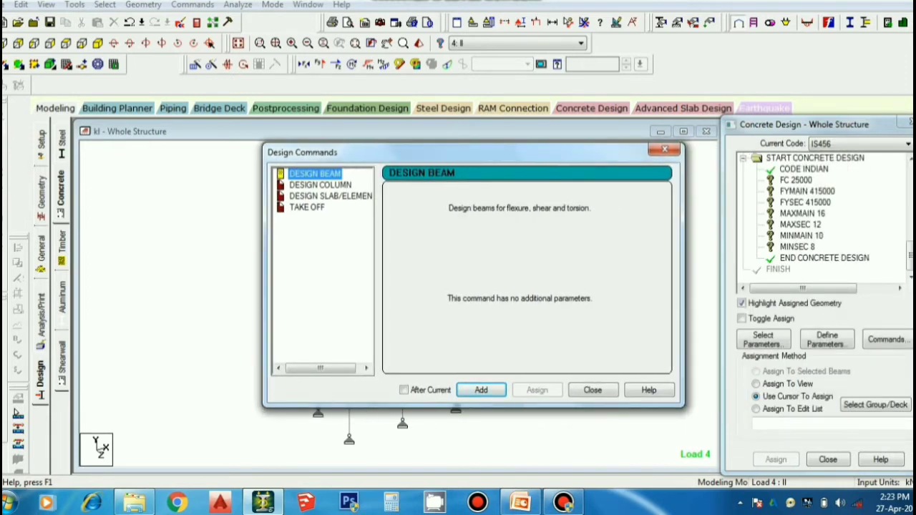
click(481, 390)
click(329, 196)
click(320, 184)
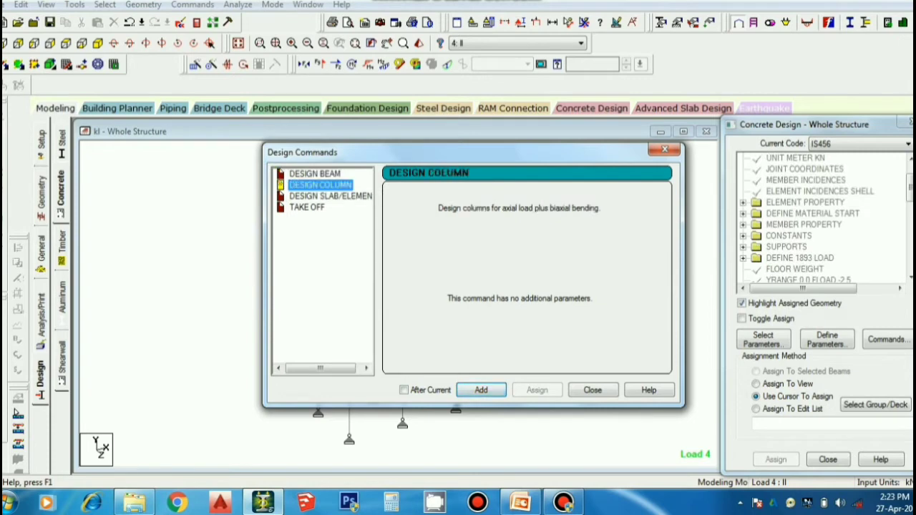
click(481, 390)
Add the DESIGN SLAB/ELEMENT and TAKE OFF commands and close the design commands dialog.
click(329, 196)
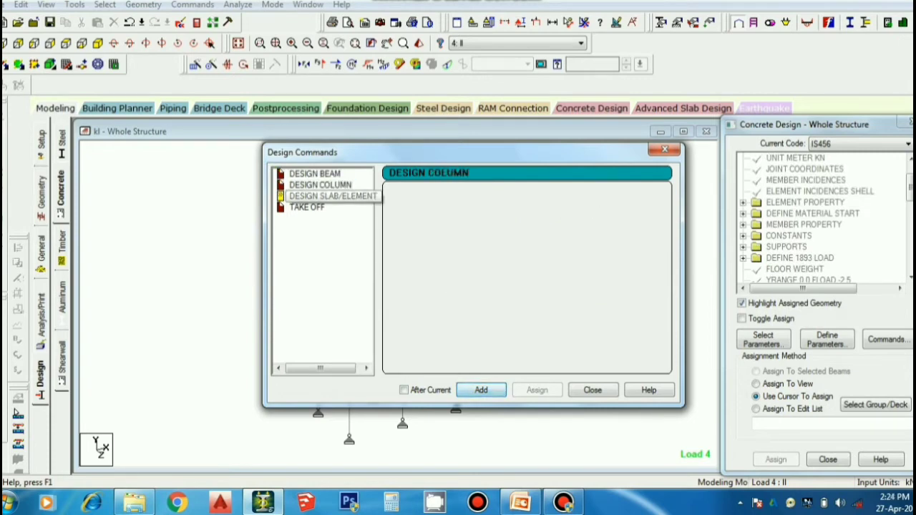
key(Return)
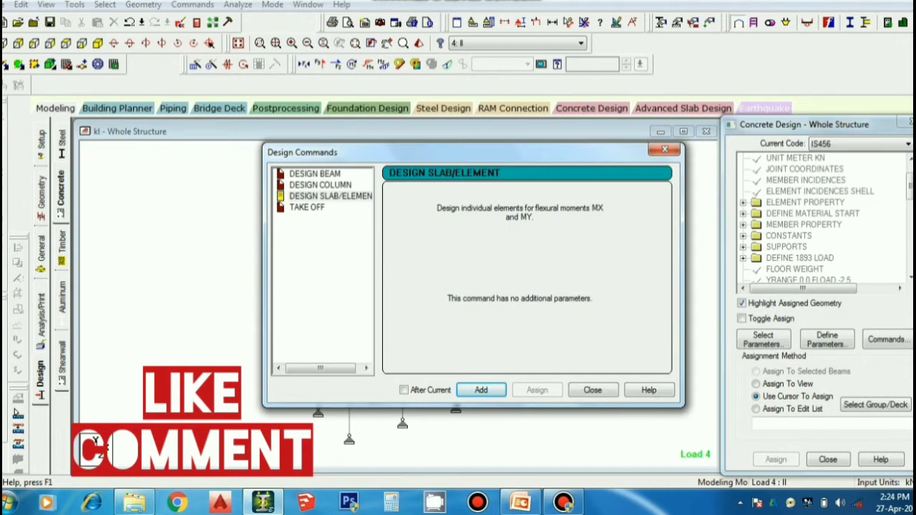
click(307, 207)
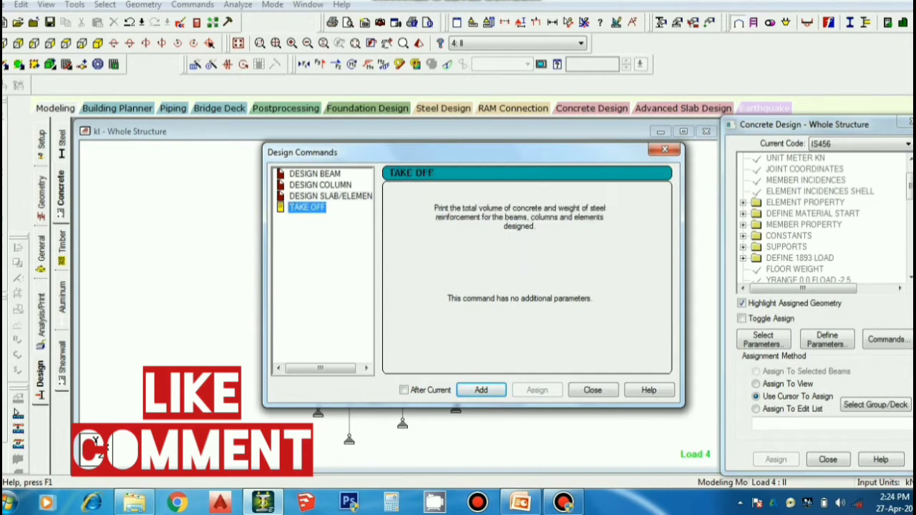
click(481, 390)
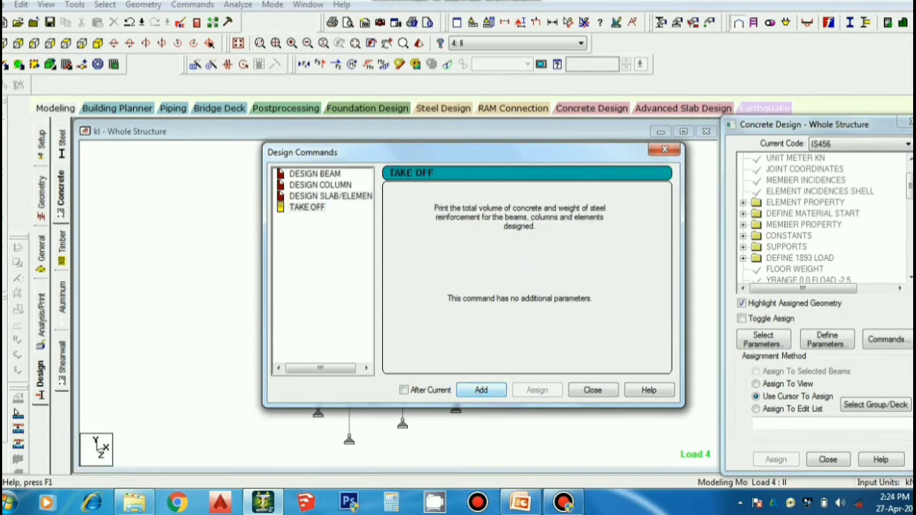
click(593, 390)
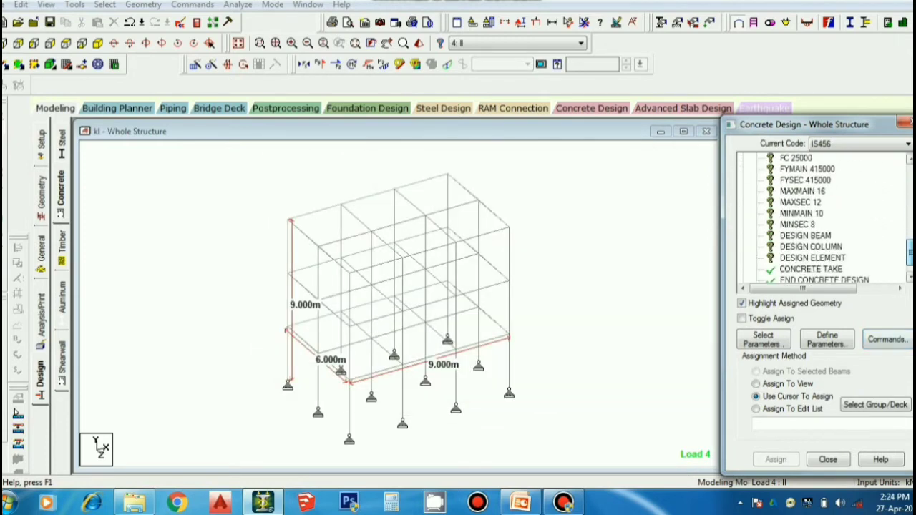
Assign the FC 25000 parameter to the whole structure using the Assign To View method.
drag(910, 249, 909, 242)
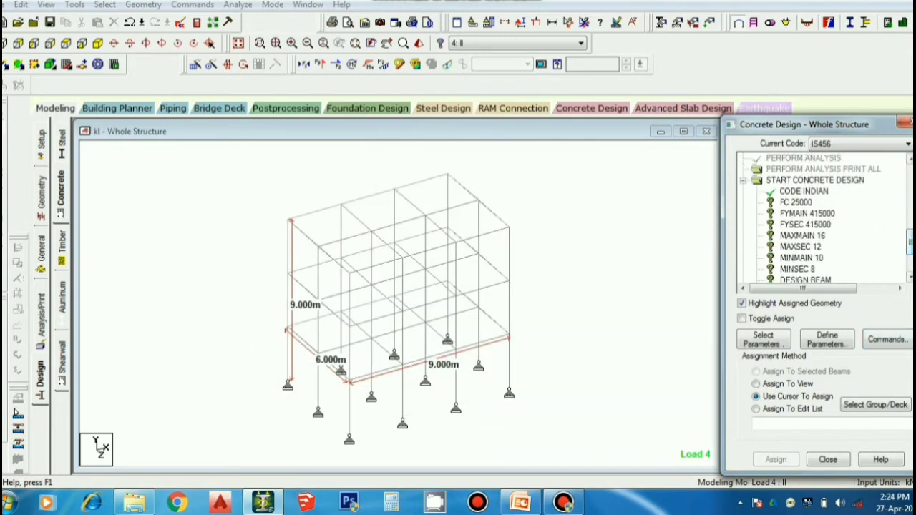
click(795, 202)
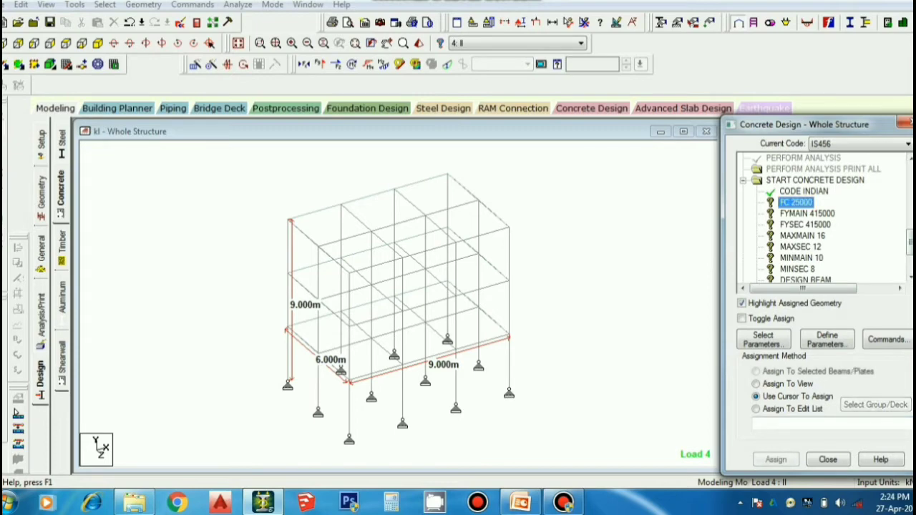
click(756, 384)
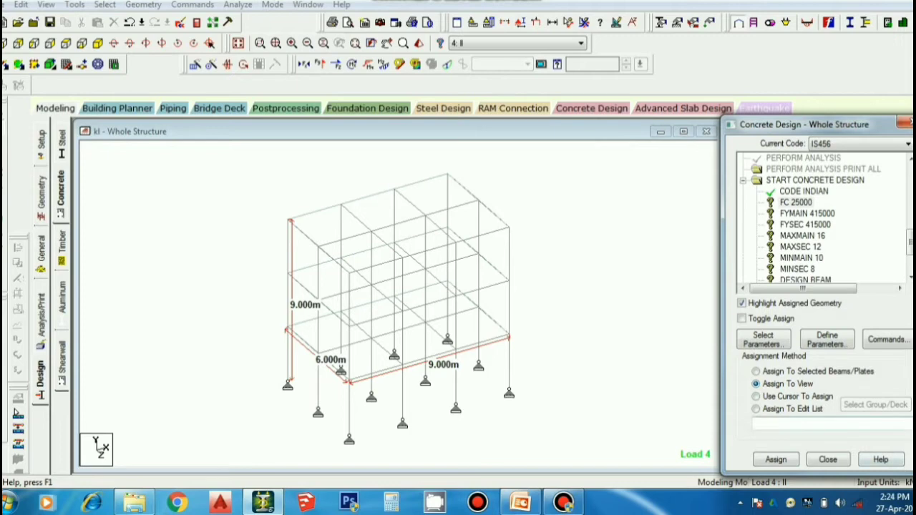
click(776, 459)
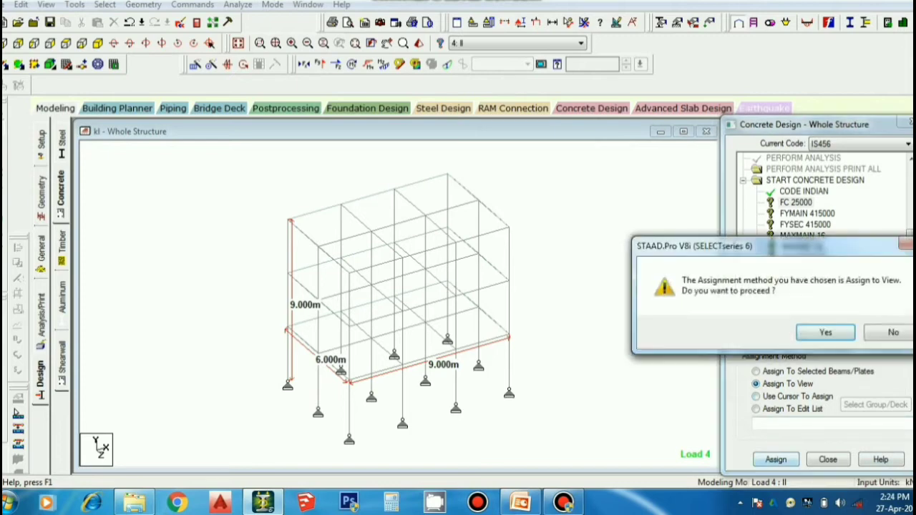
click(825, 333)
click(601, 301)
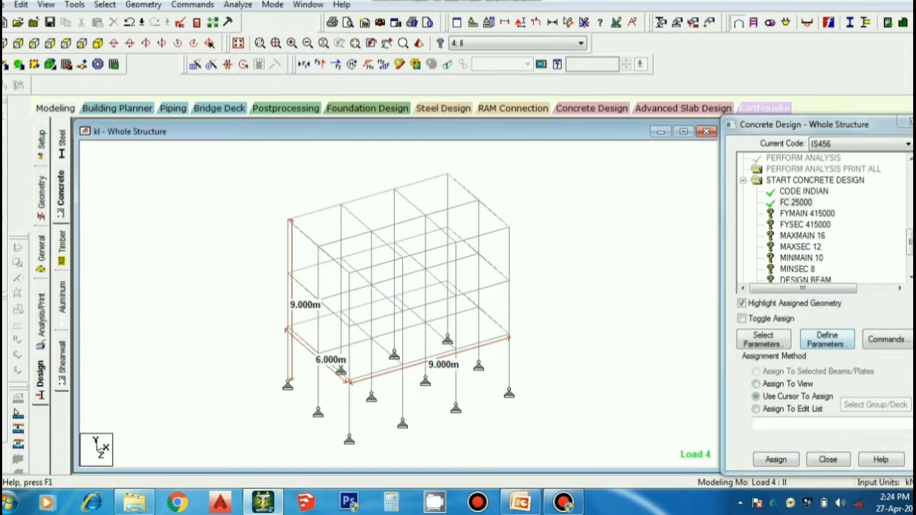
Assign the FYMAIN 415000 parameter to the whole structure using the Assign To View method.
click(807, 213)
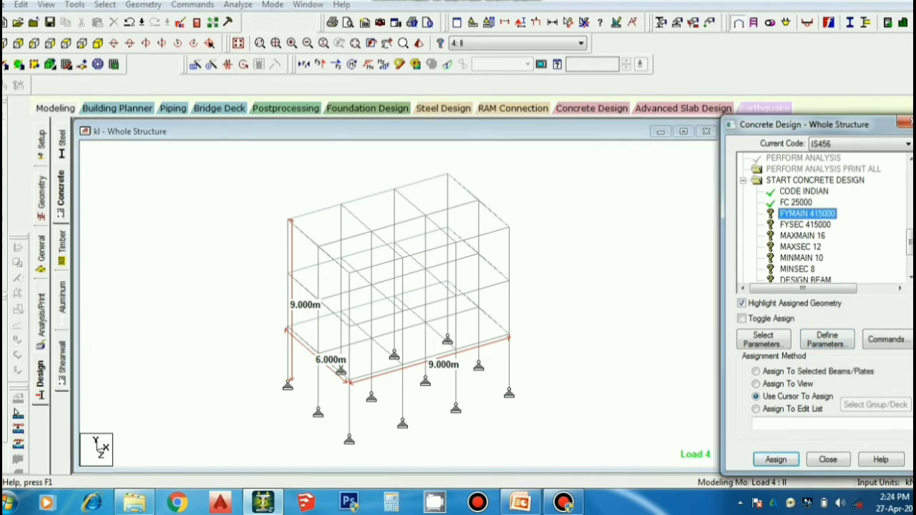
click(756, 384)
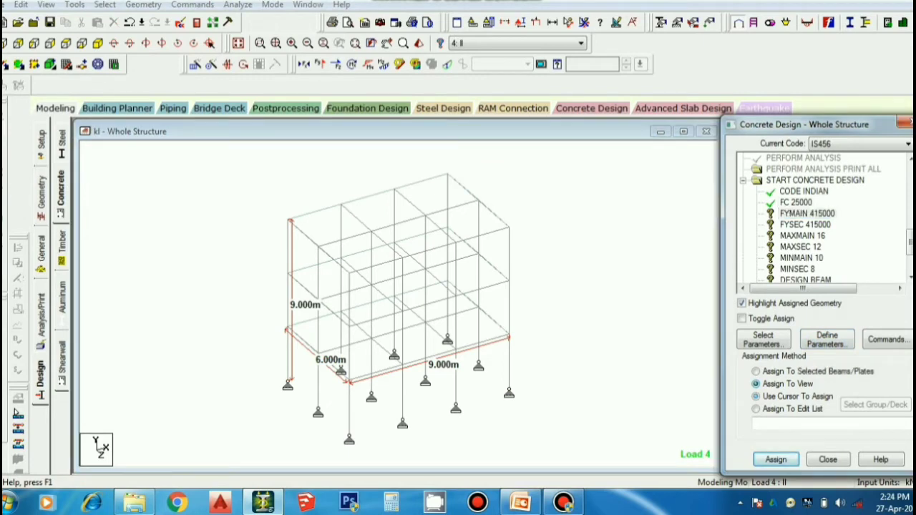
click(776, 460)
click(826, 334)
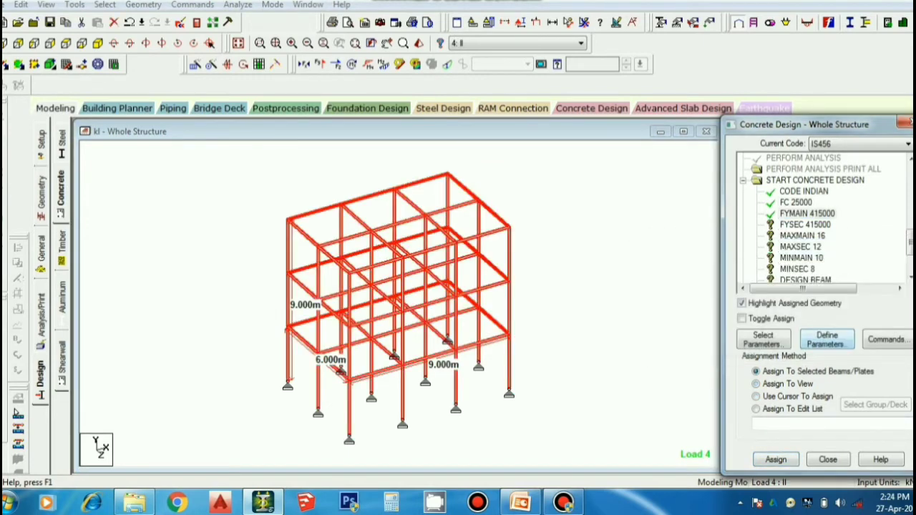
Assign the FYSEC 415000 parameter to the whole structure using the Assign To View method.
click(805, 224)
click(757, 396)
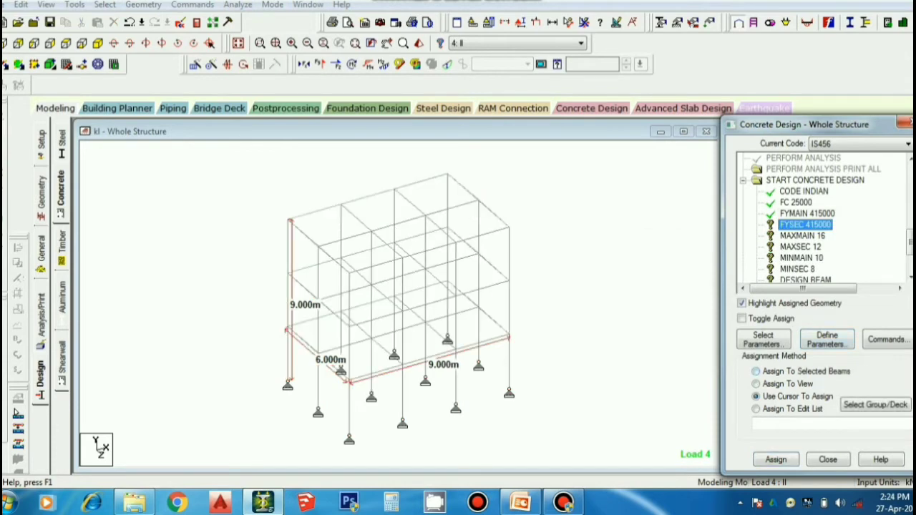
click(757, 384)
click(776, 459)
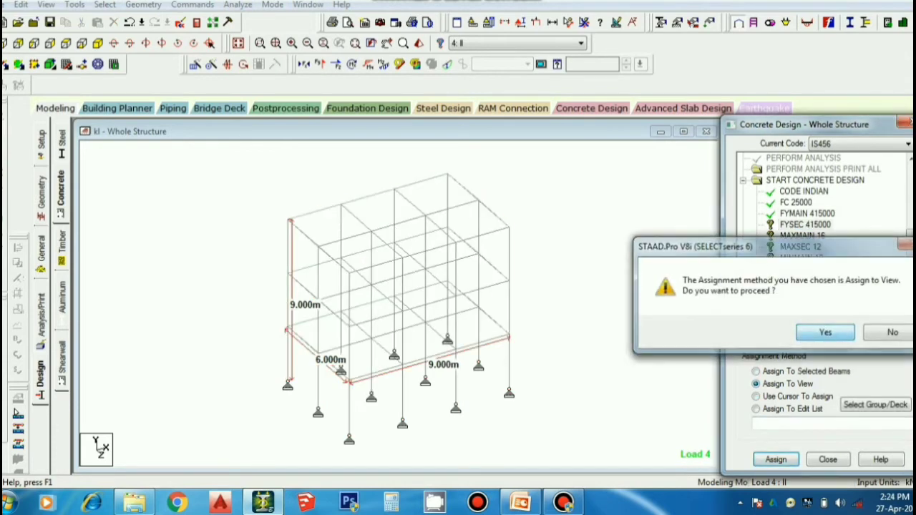
key(Return)
Assign the MAXMAIN 16 parameter to the whole structure using the Assign To View method.
click(756, 396)
click(802, 236)
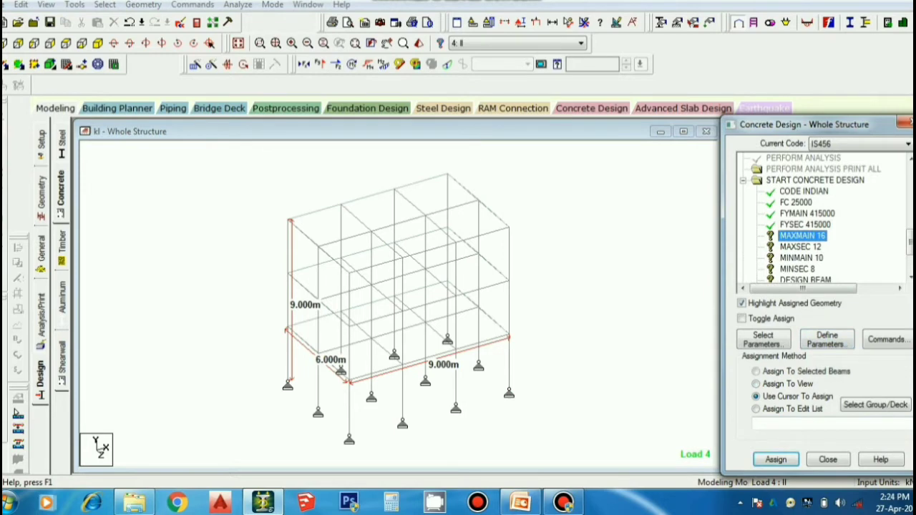
click(757, 383)
click(776, 459)
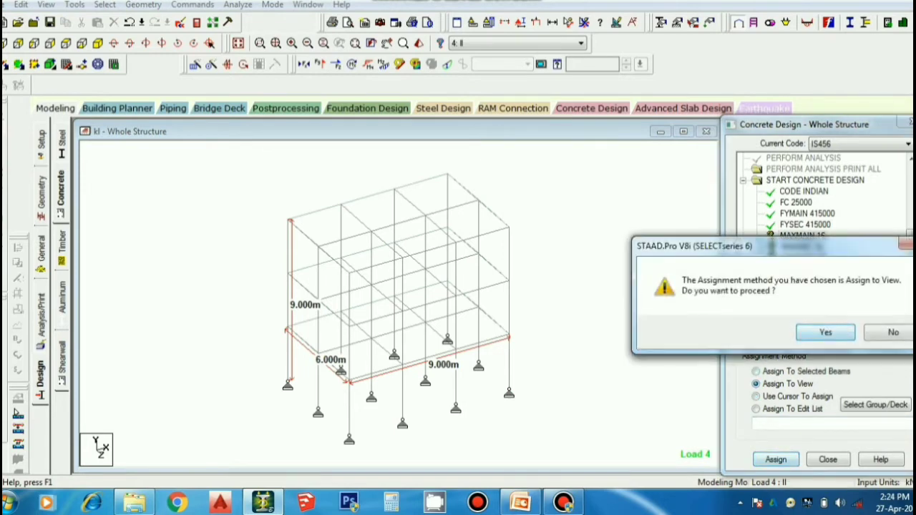
key(Return)
Assign the MAXSEC 12 parameter to the whole structure using the Assign To View method.
click(756, 396)
click(800, 246)
click(756, 384)
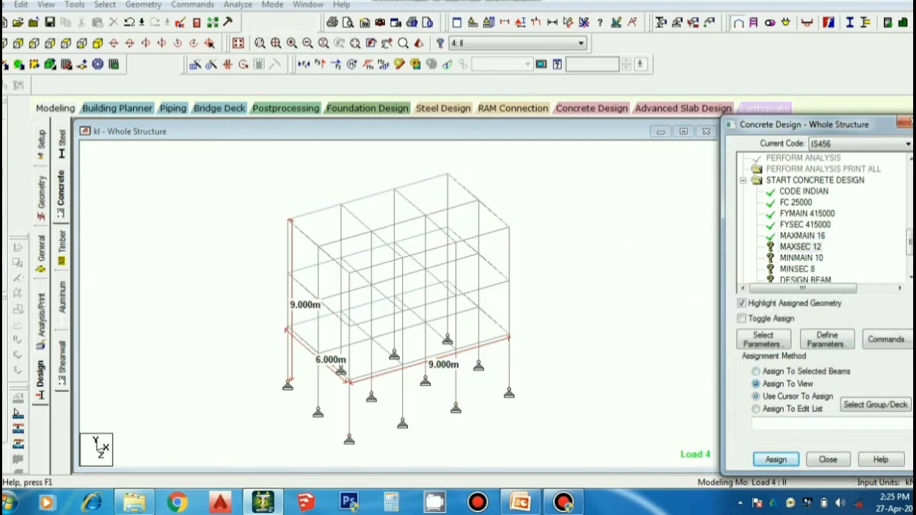
click(776, 460)
key(Return)
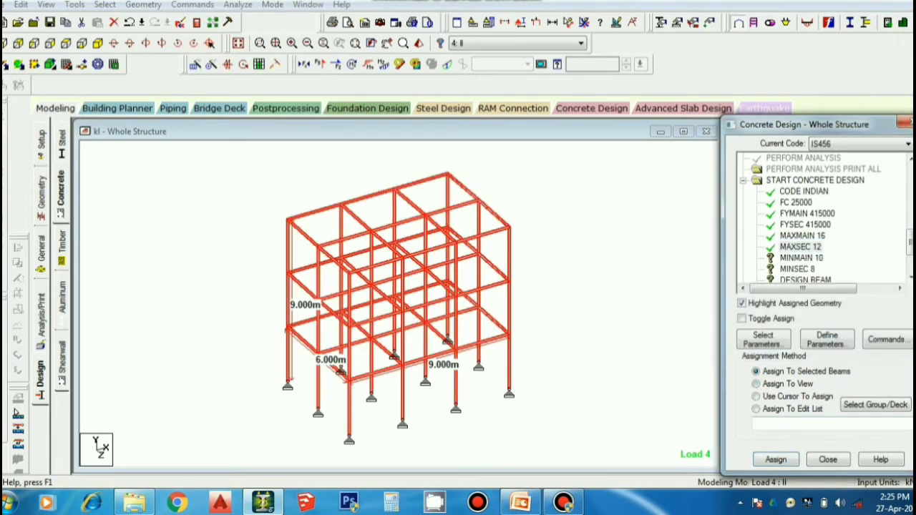
Assign the MINMAIN 10 parameter to the whole structure using the Assign To View method.
click(800, 247)
click(756, 384)
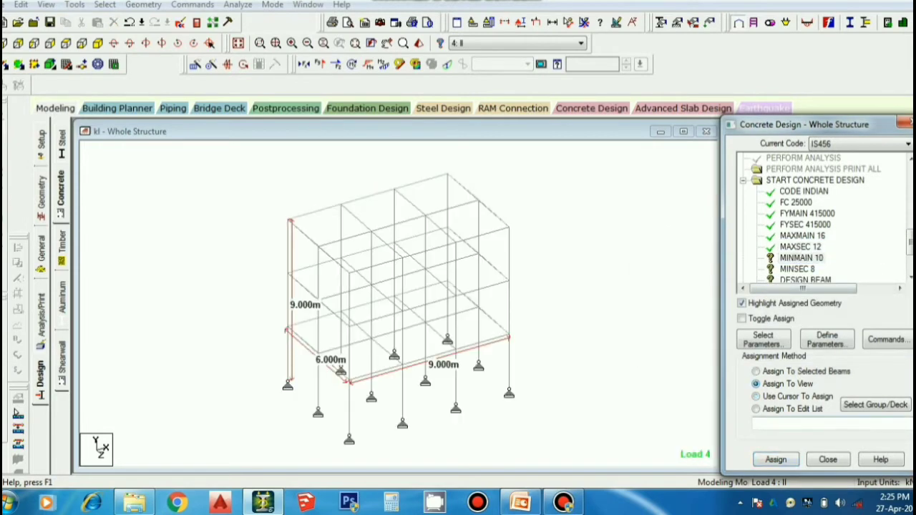
click(776, 460)
key(Return)
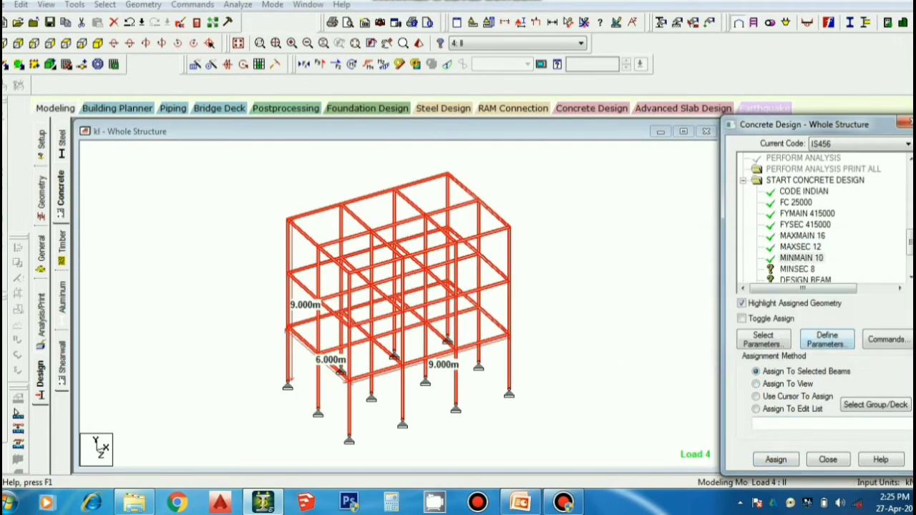
Assign the MINSEC 8 parameter to the whole structure using the Assign To View method.
click(797, 268)
click(756, 396)
click(756, 384)
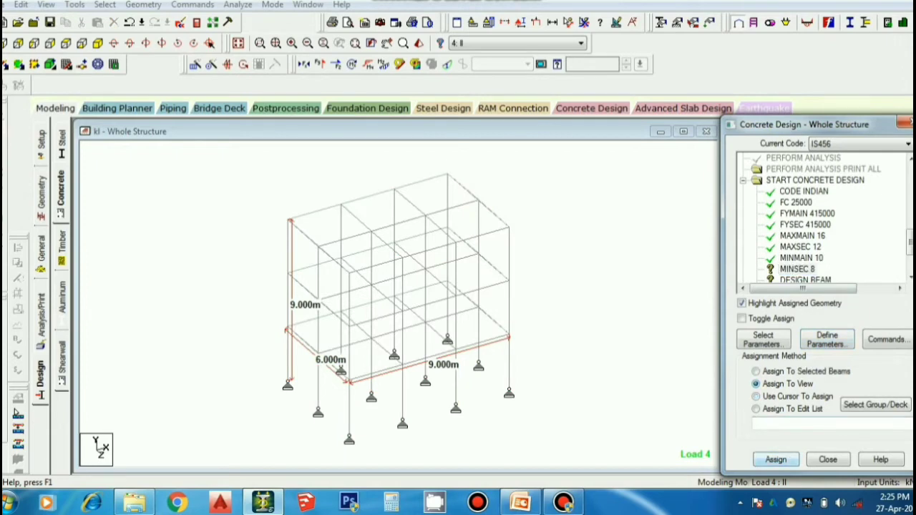
click(776, 460)
click(825, 332)
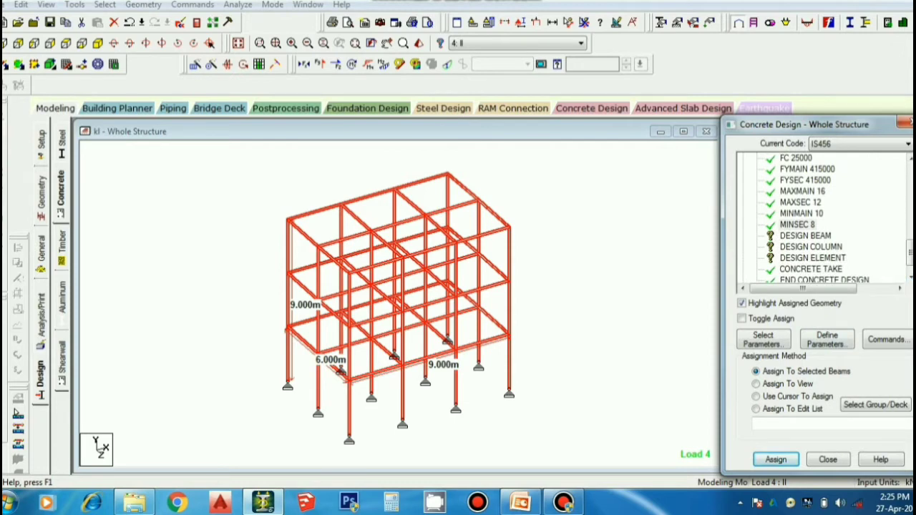
Assign the DESIGN BEAM command to all members parallel to X and Z as selected beams, and clear the selection.
click(756, 396)
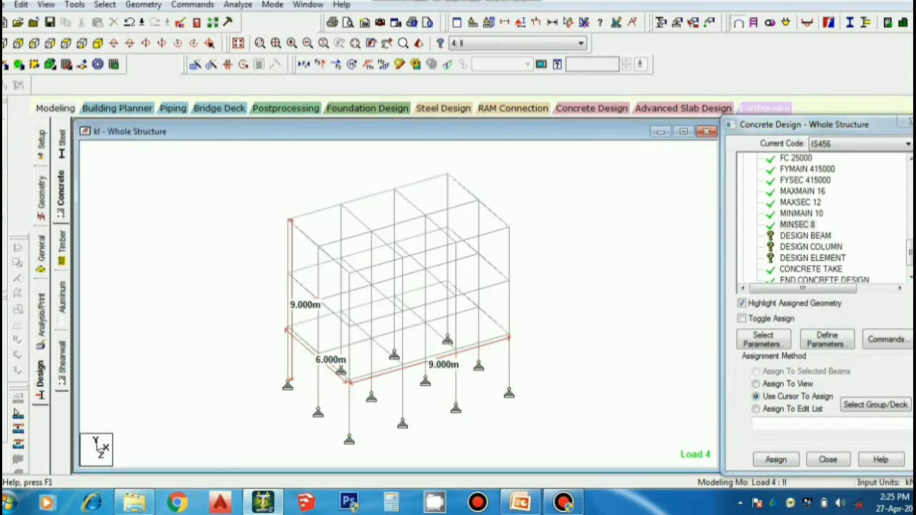
click(806, 236)
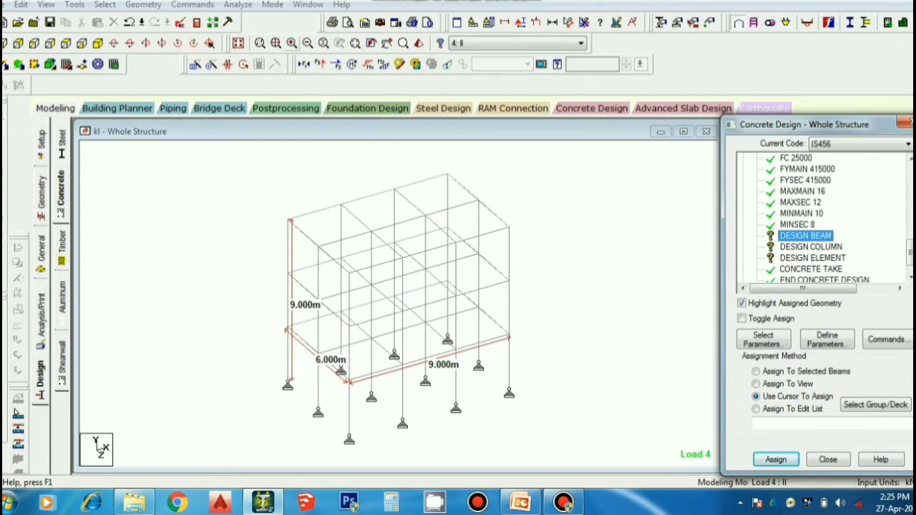
click(104, 5)
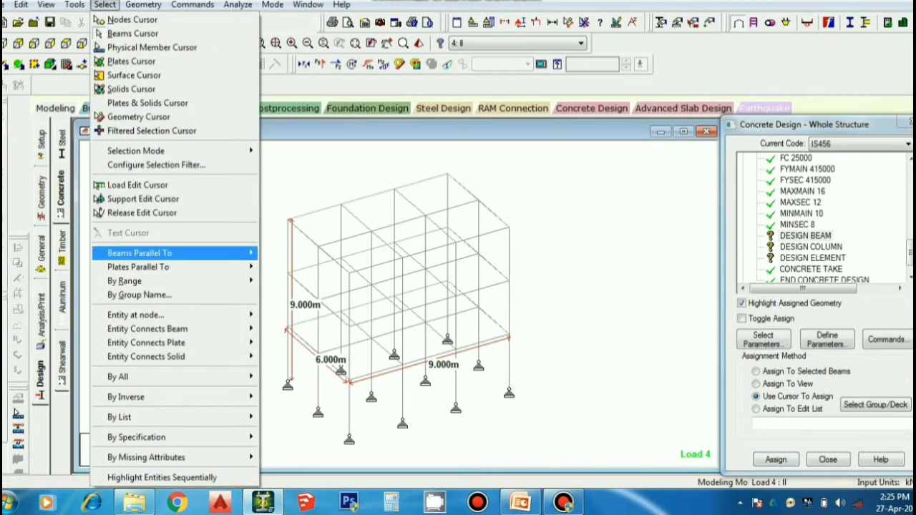
mouse_move(140, 252)
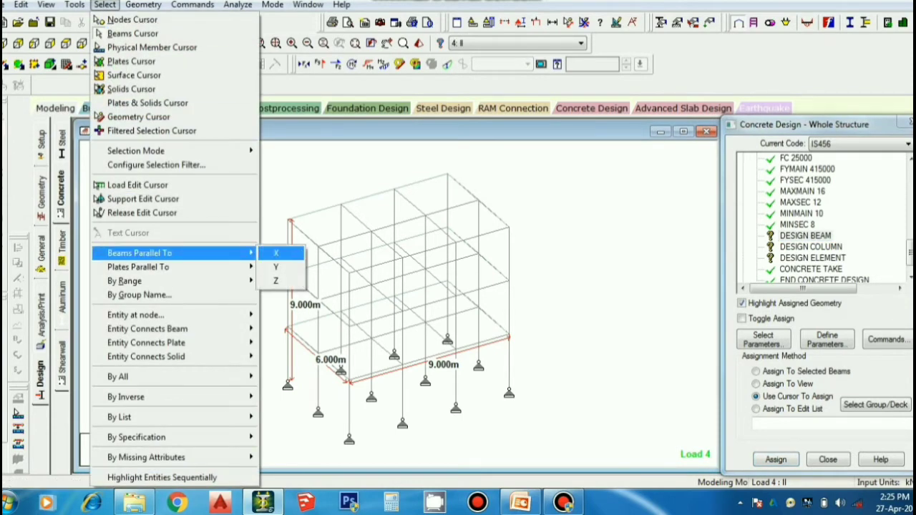
click(276, 252)
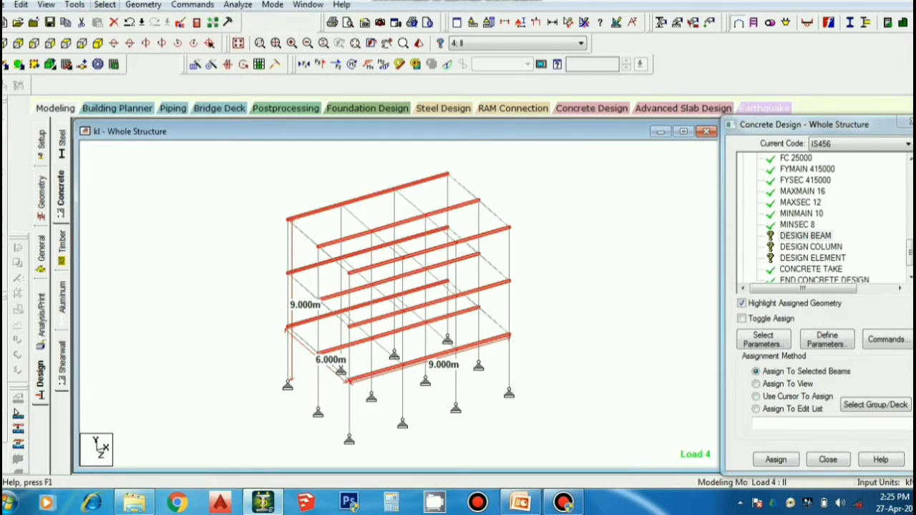
click(105, 4)
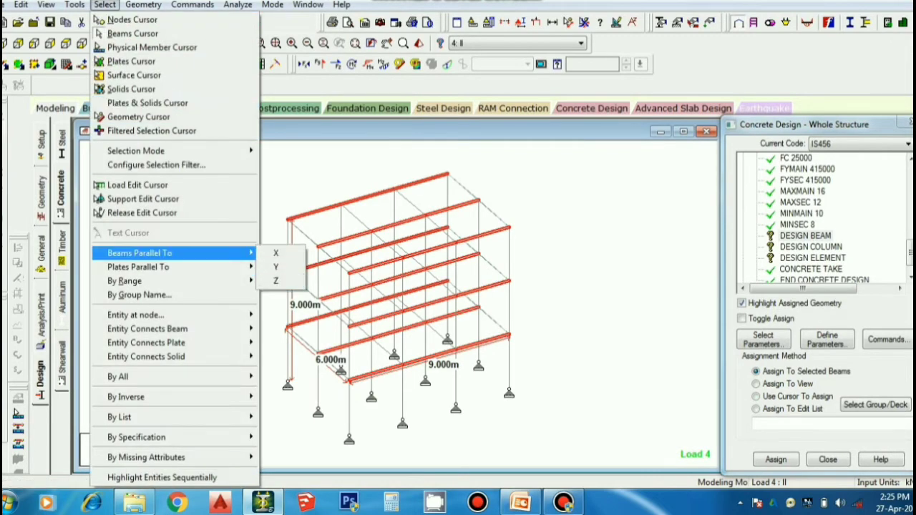
click(275, 281)
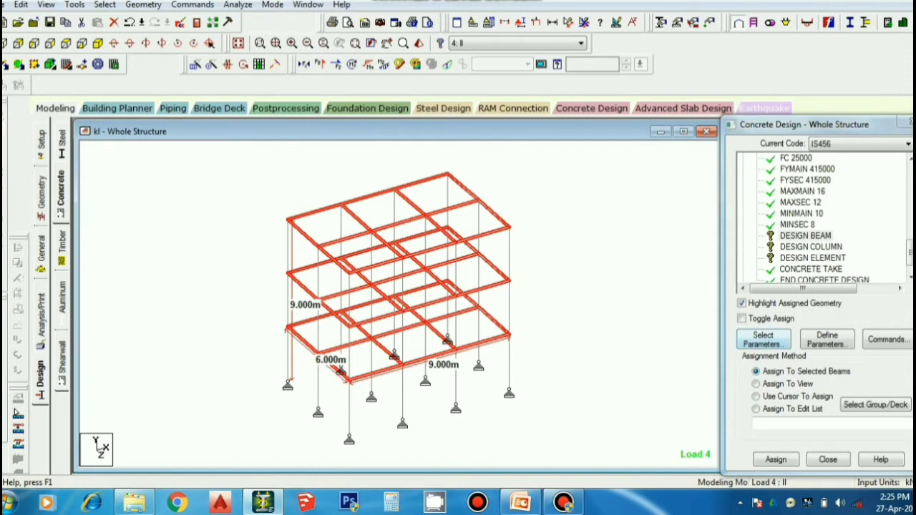
click(775, 459)
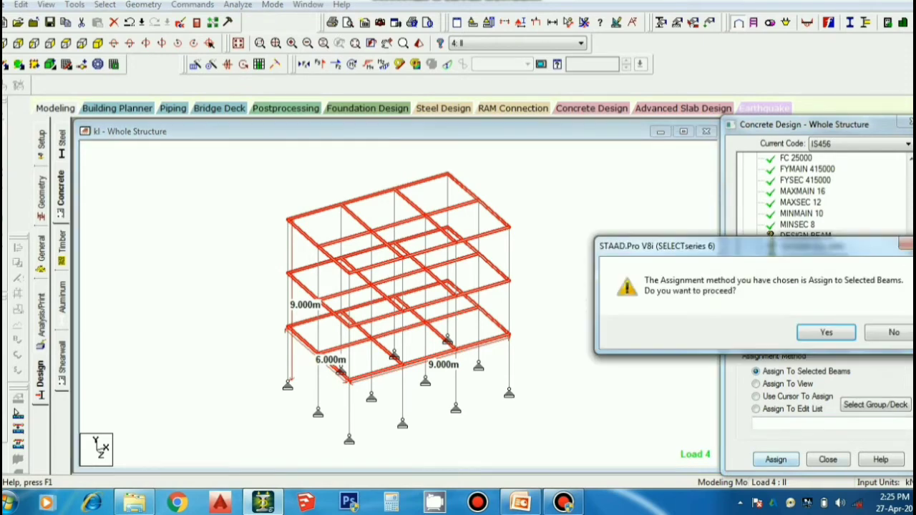
click(826, 332)
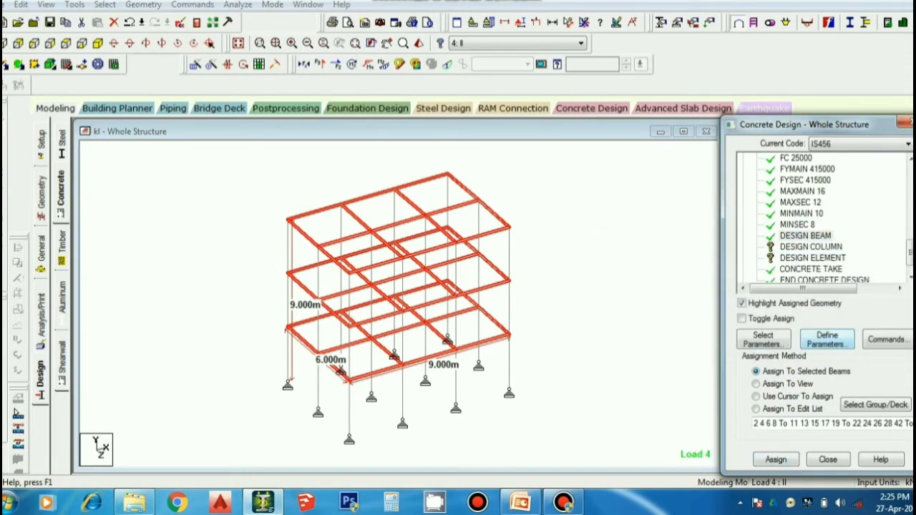
click(588, 300)
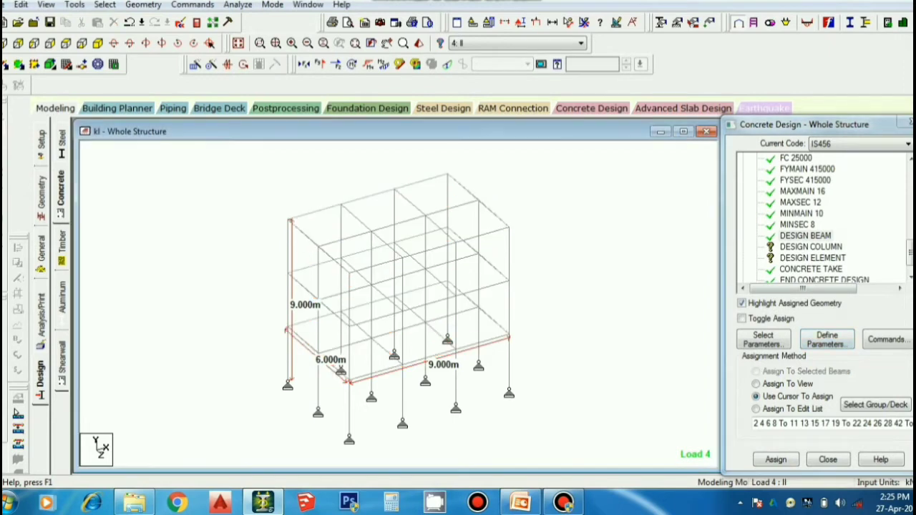
Assign the DESIGN COLUMN command to all members parallel to Y as selected beams, and clear the selection.
click(811, 247)
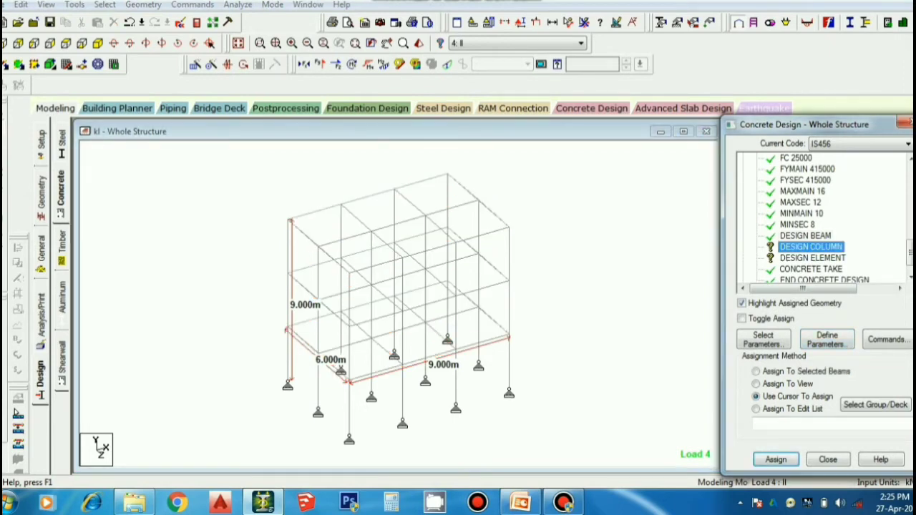
click(143, 5)
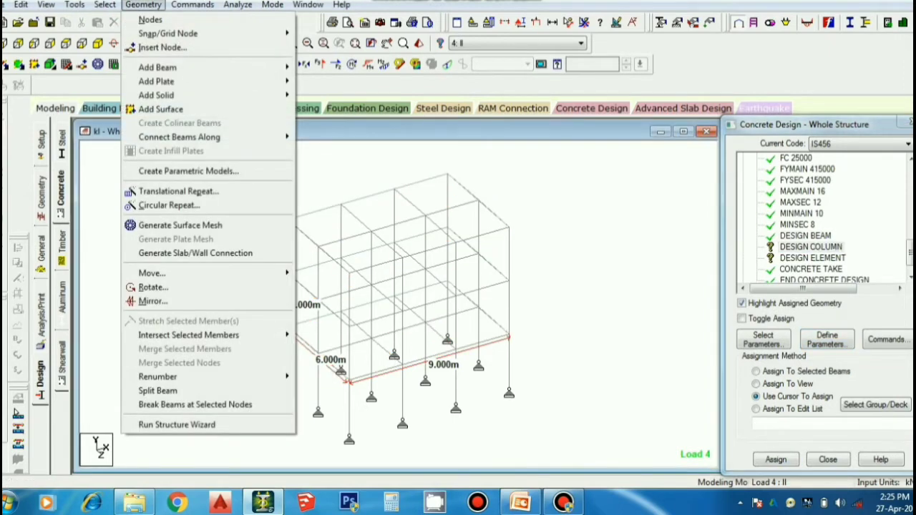
mouse_move(104, 5)
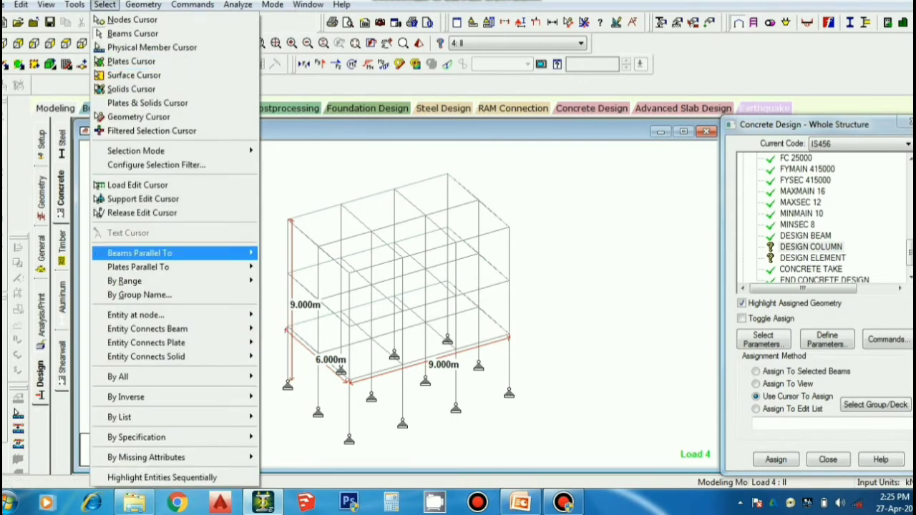
mouse_move(172, 254)
key(Up)
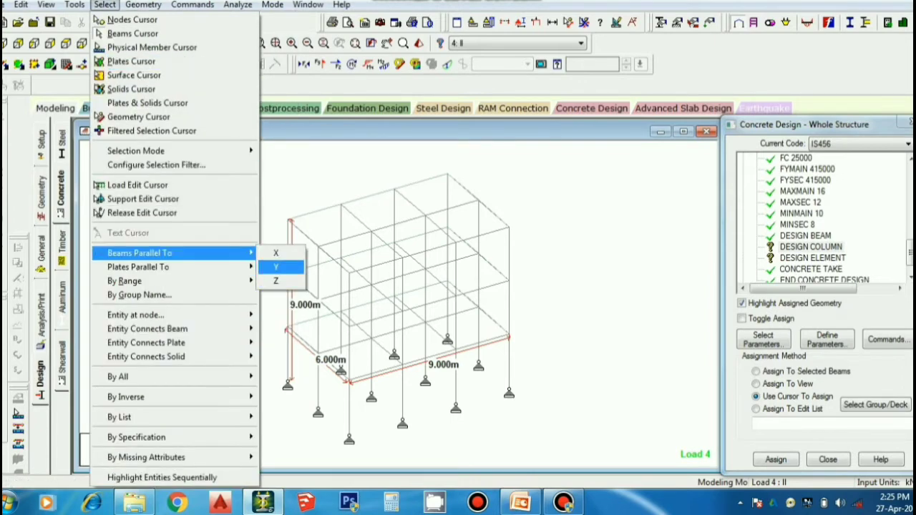
key(Return)
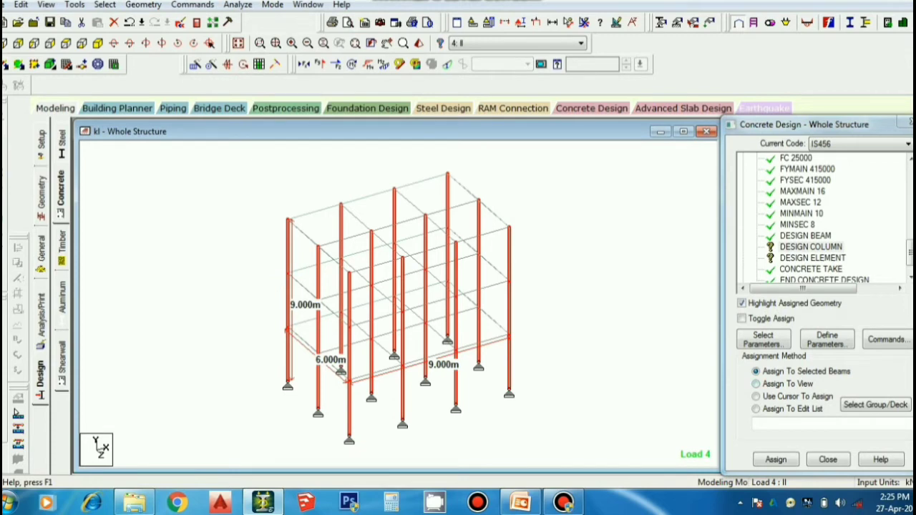
click(775, 460)
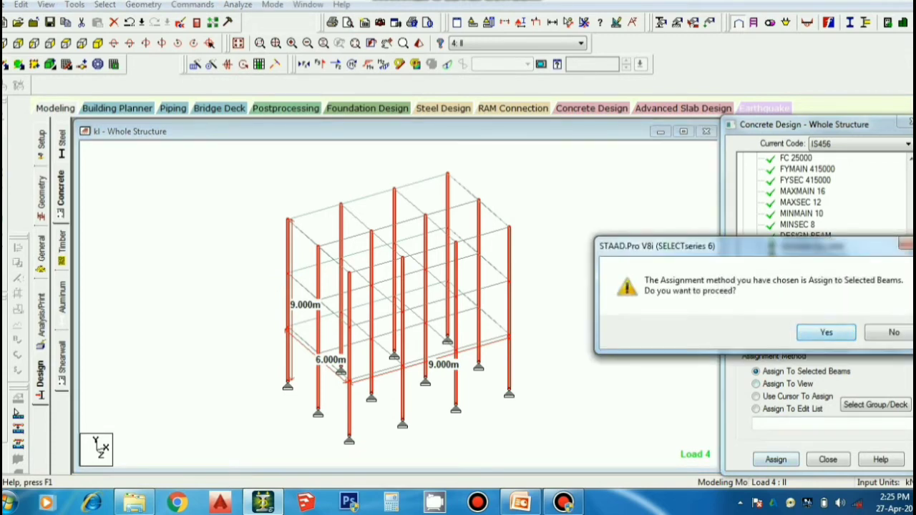
key(Return)
click(601, 286)
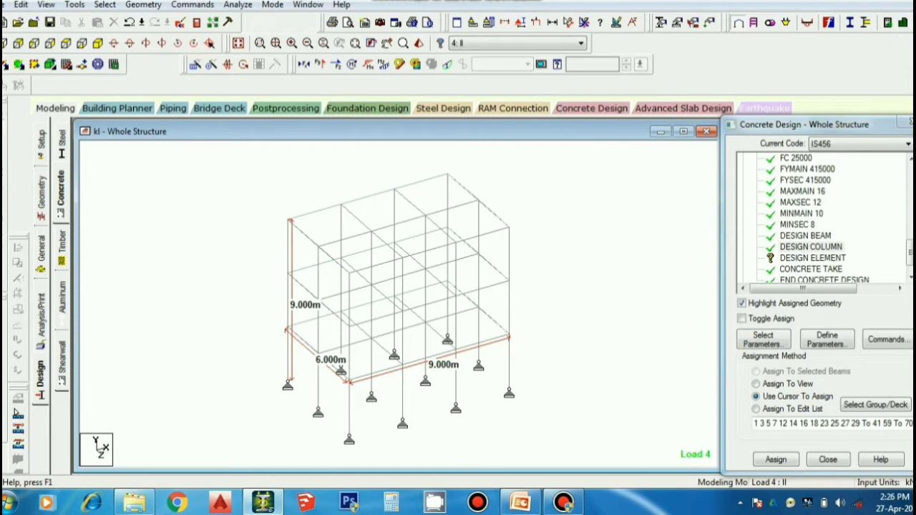
Assign the DESIGN ELEMENT command to all floor plates using the Assign To View method, and clear the selection.
click(812, 259)
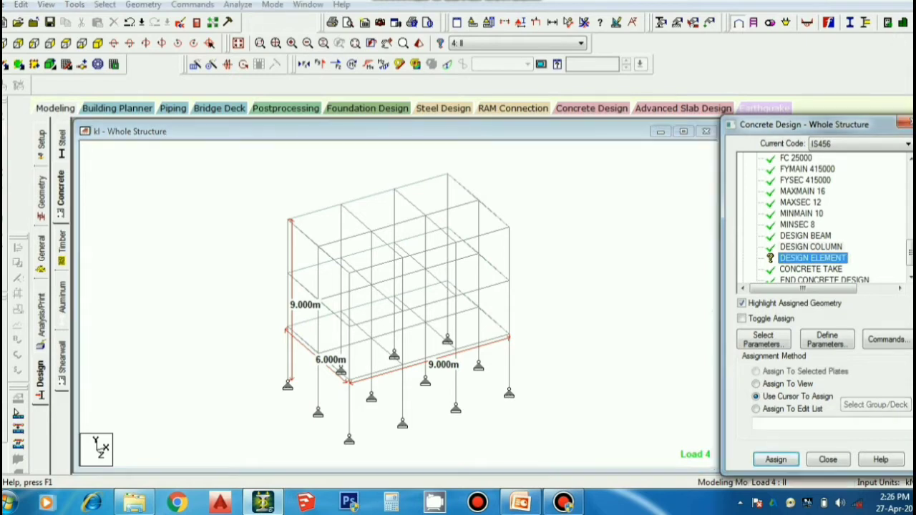
click(757, 384)
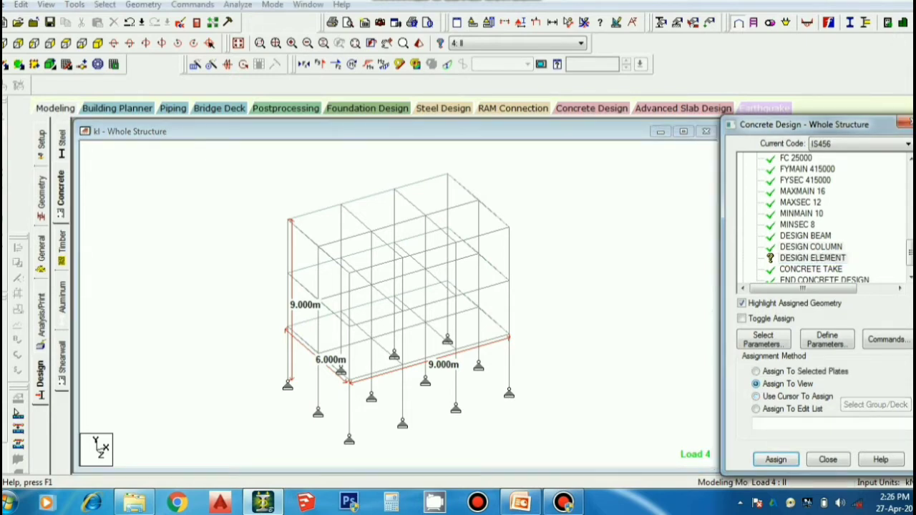
click(776, 459)
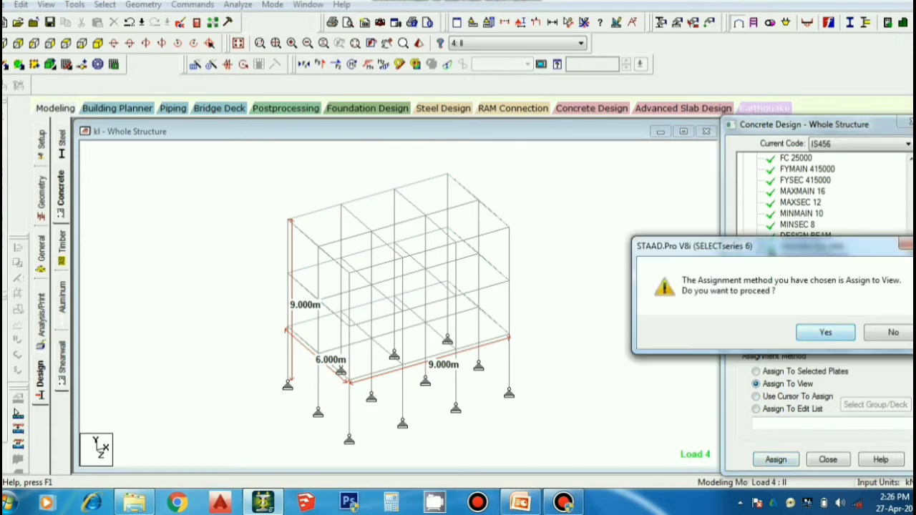
click(822, 332)
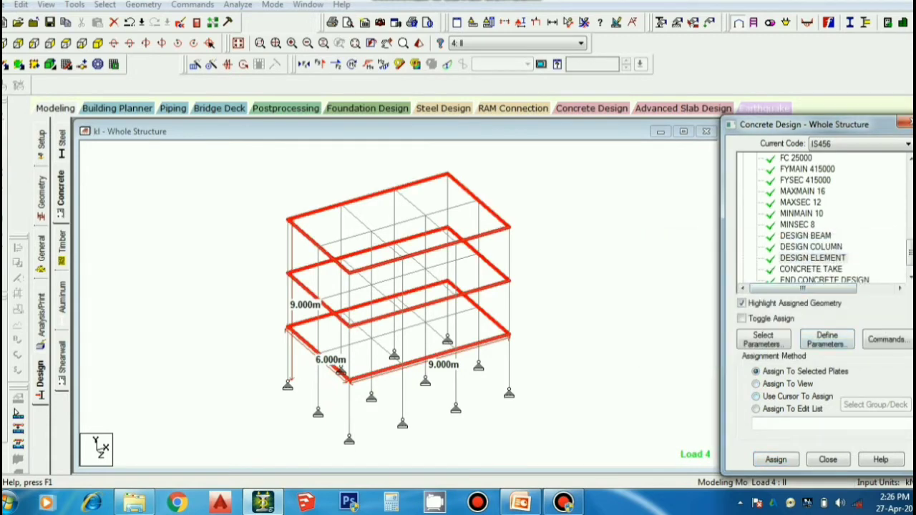
click(594, 294)
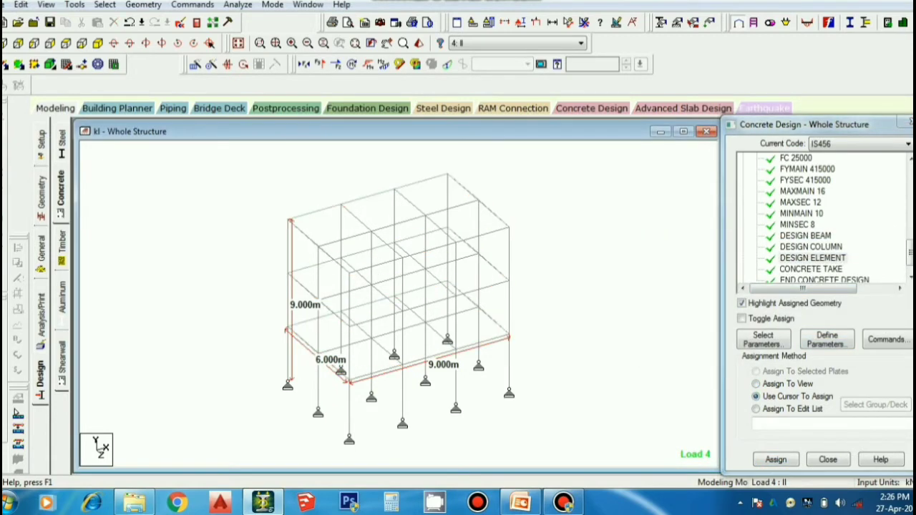
mouse_move(910, 253)
mouse_down()
mouse_move(910, 228)
mouse_move(909, 248)
mouse_up()
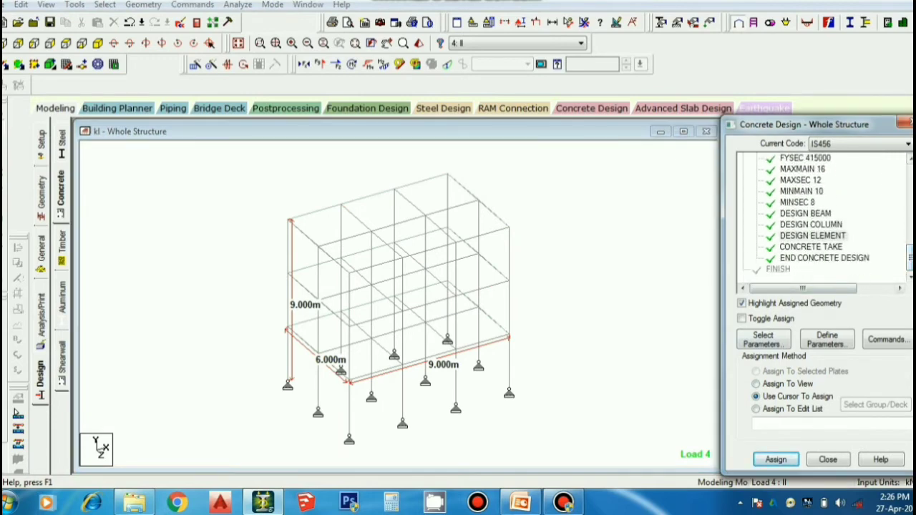
click(601, 297)
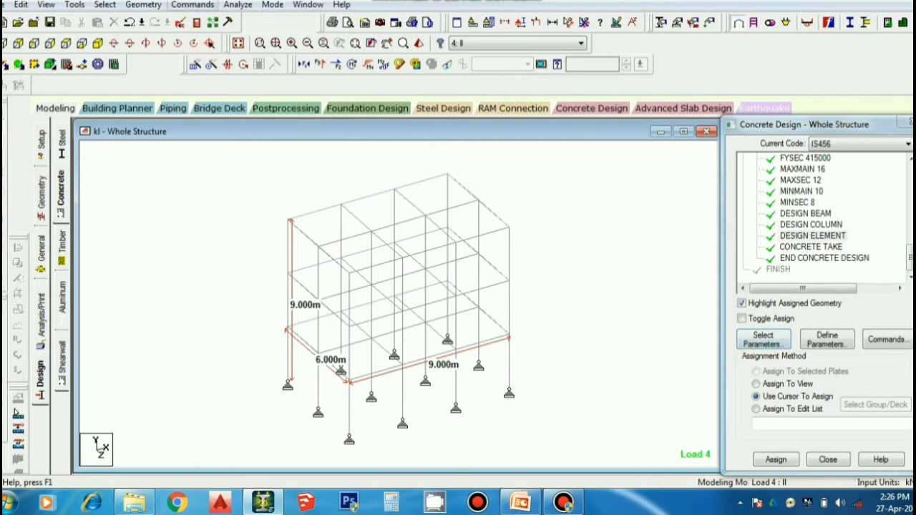
click(192, 5)
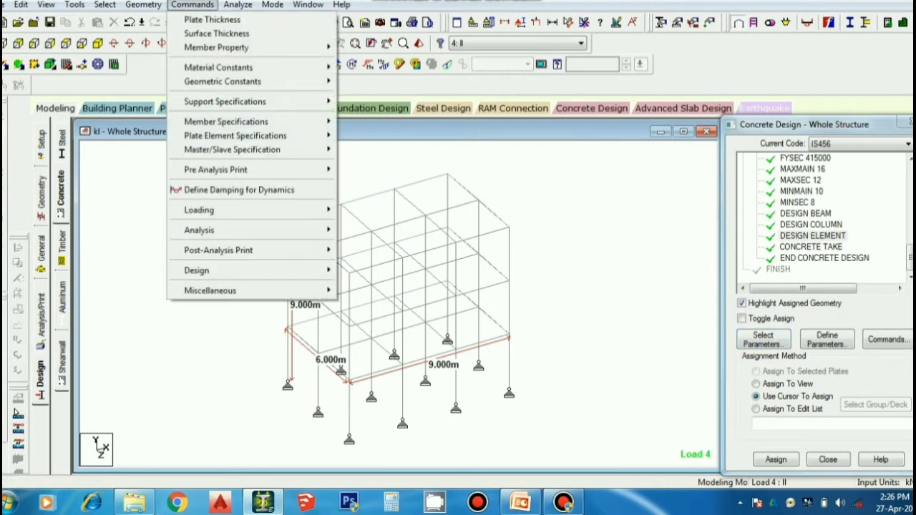
Add a P-Delta analysis command with the Small Delta option and No Print.
mouse_move(201, 230)
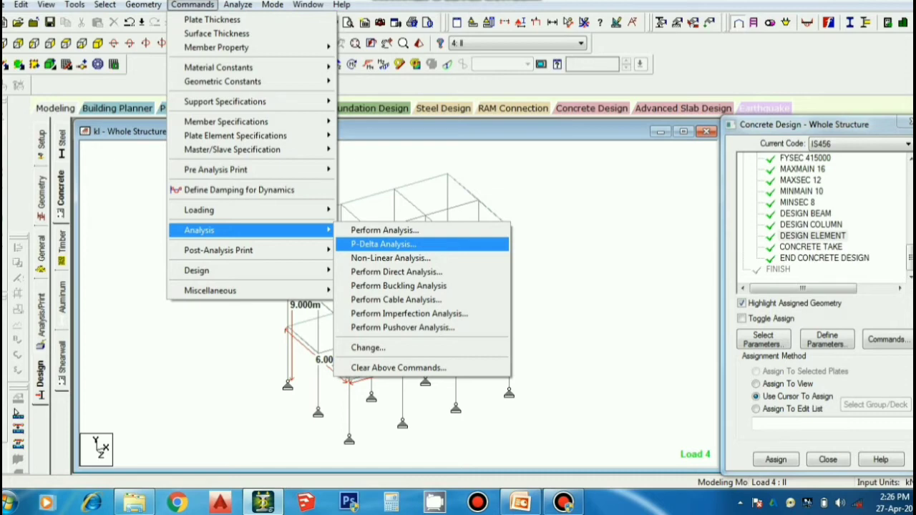
click(383, 244)
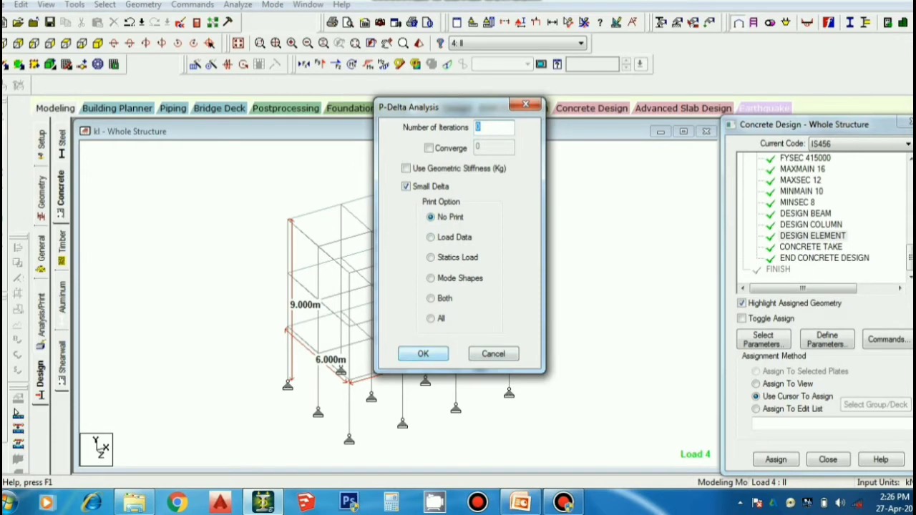
click(423, 353)
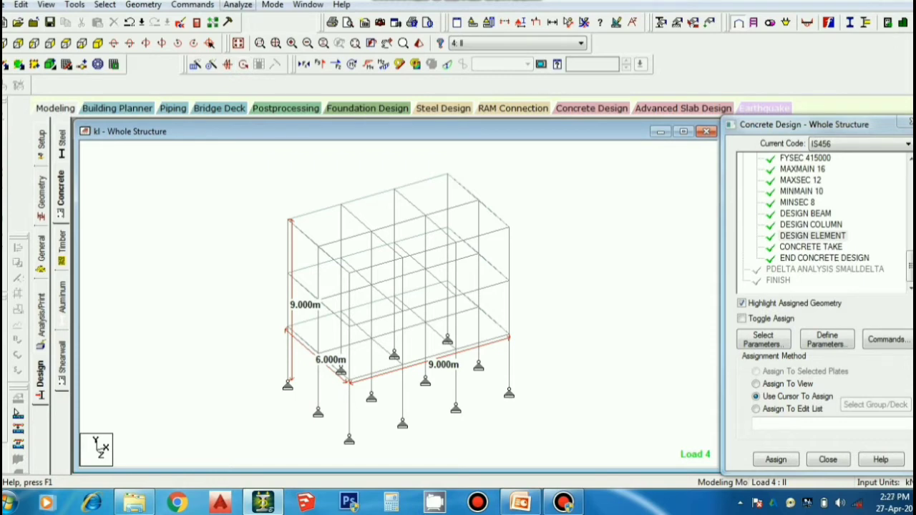
Run the analysis, saving the modified structure, and open the output file when the run finishes.
click(238, 4)
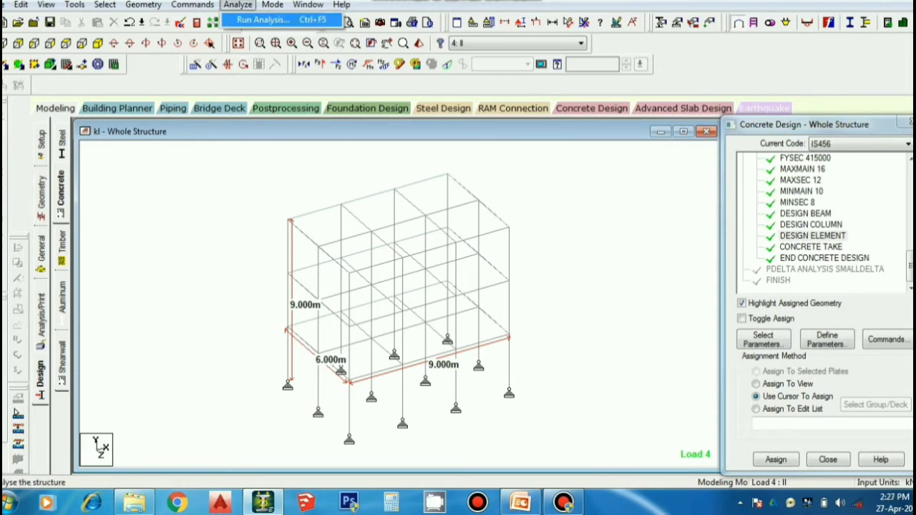
click(261, 20)
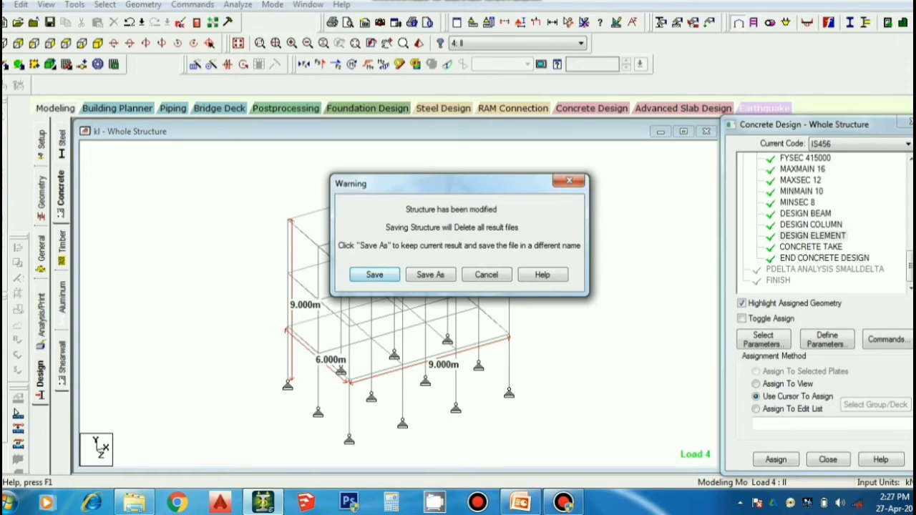
key(Return)
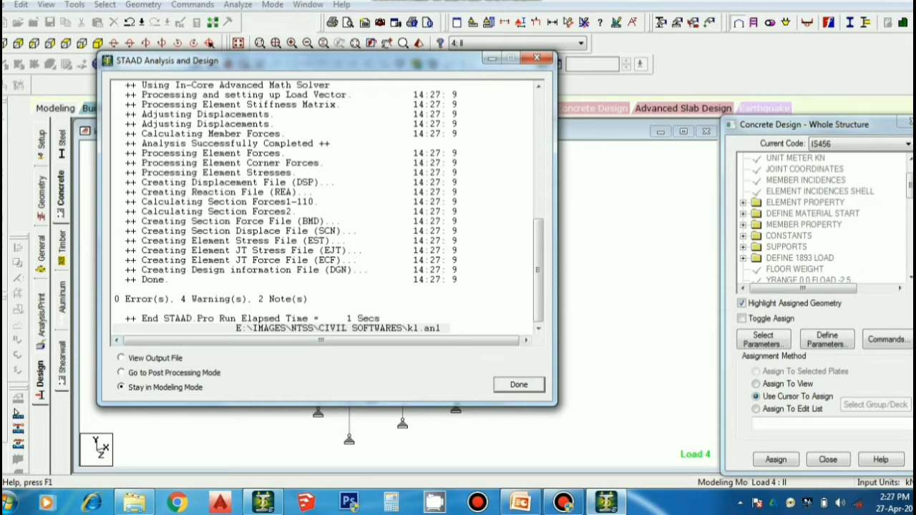
click(122, 357)
click(519, 384)
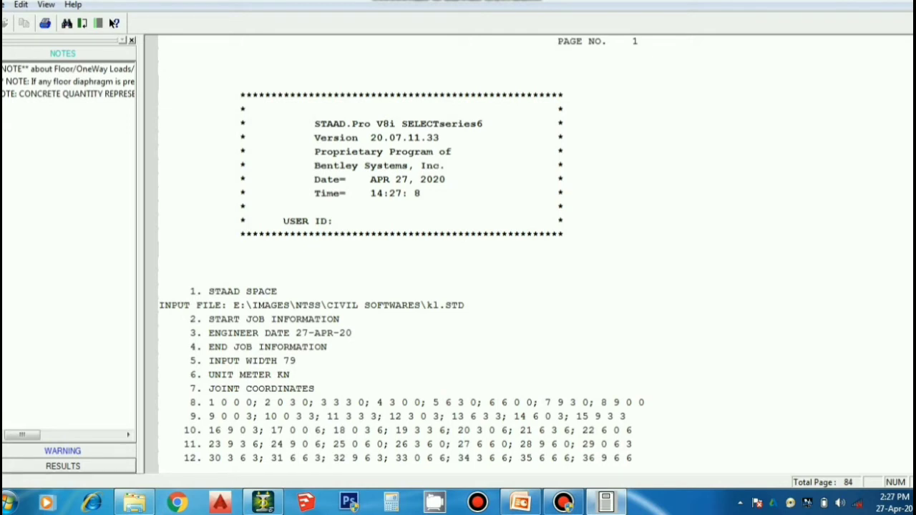
Go to the concrete design results in the output file and examine the beam reinforcement and shear design results.
click(63, 466)
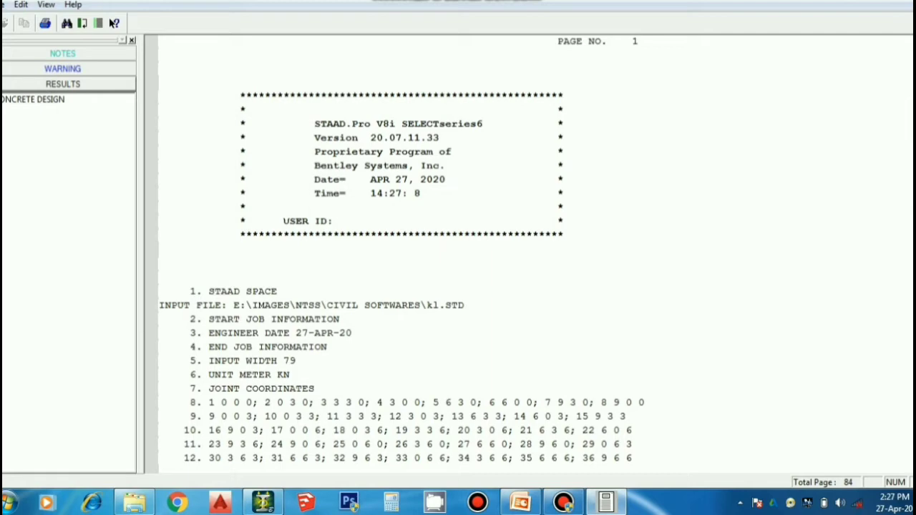
click(34, 100)
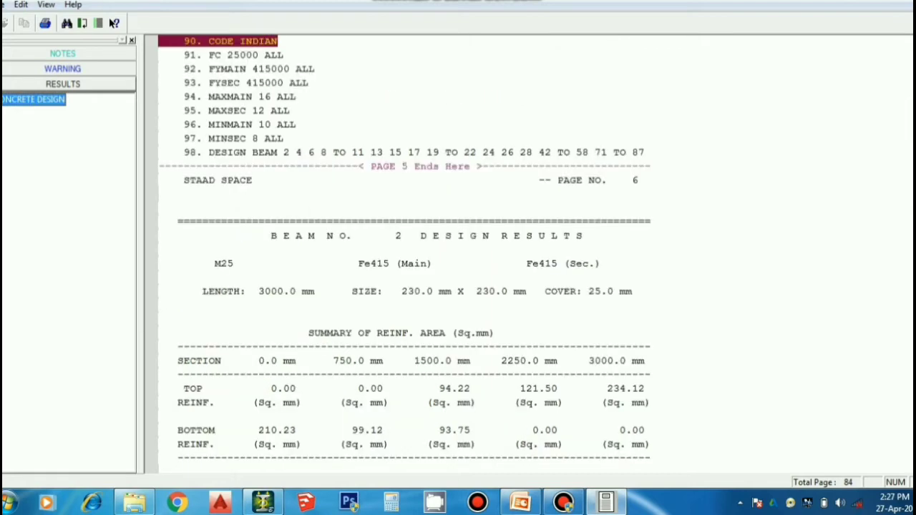
drag(915, 70, 915, 104)
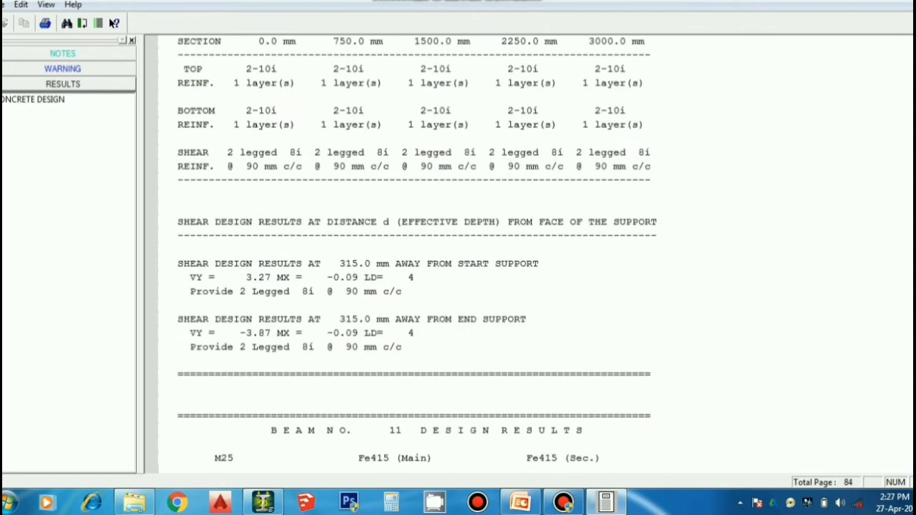
scroll(417, 249, down, 7)
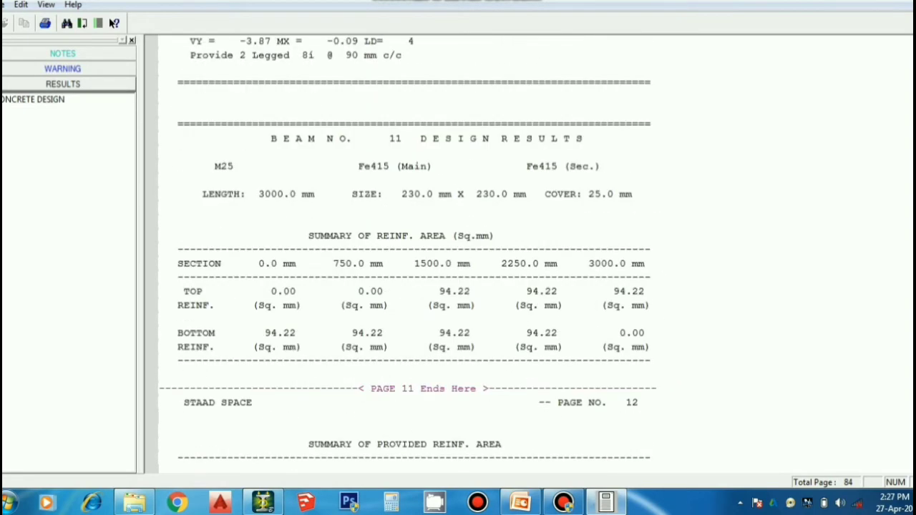
scroll(414, 254, down, 1)
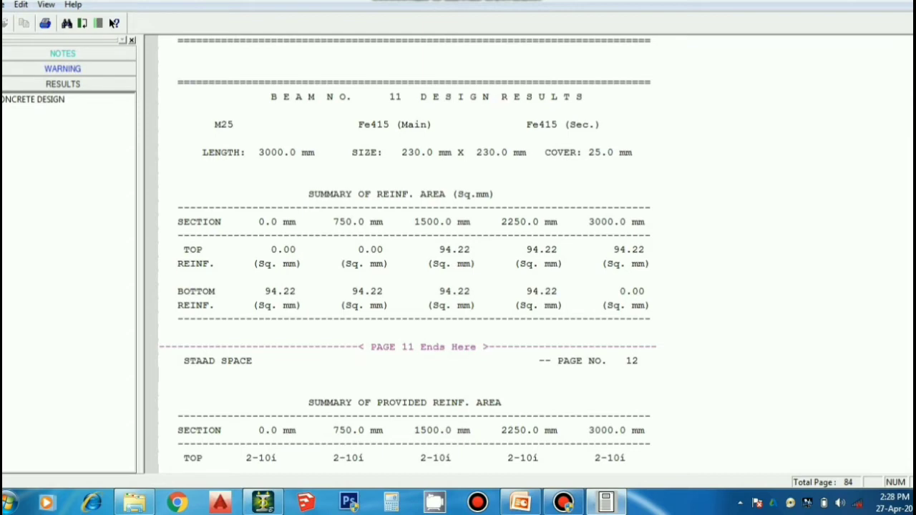
scroll(415, 251, down, 4)
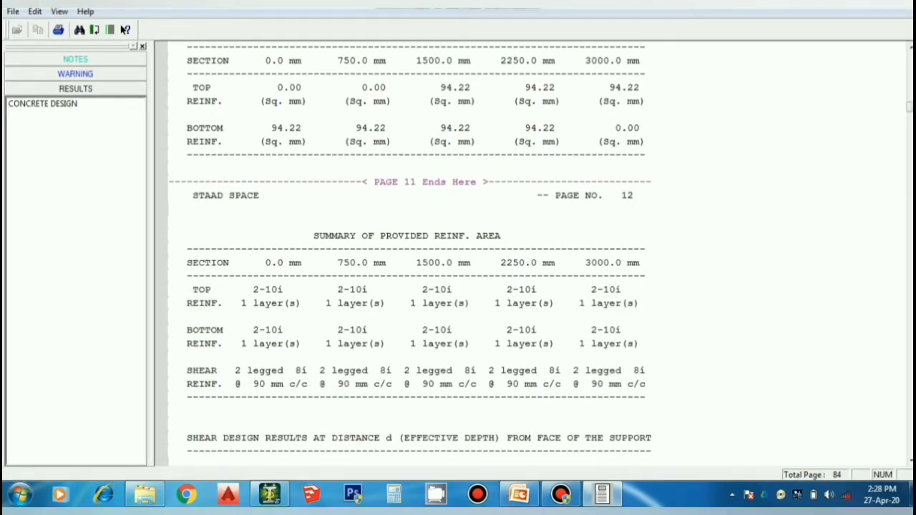
scroll(415, 250, down, 3)
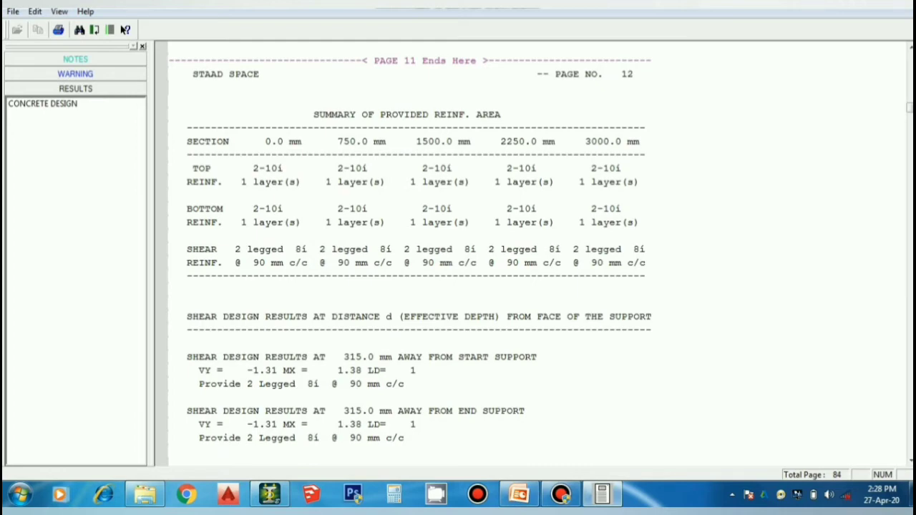
scroll(410, 249, down, 9)
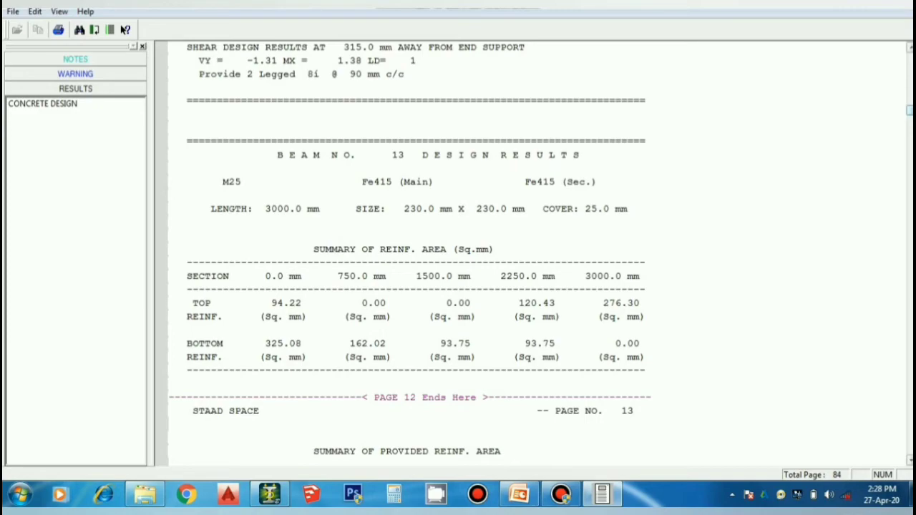
Examine the column design results in the output file, including the main and tie reinforcement from column 27 onward.
drag(909, 110, 909, 361)
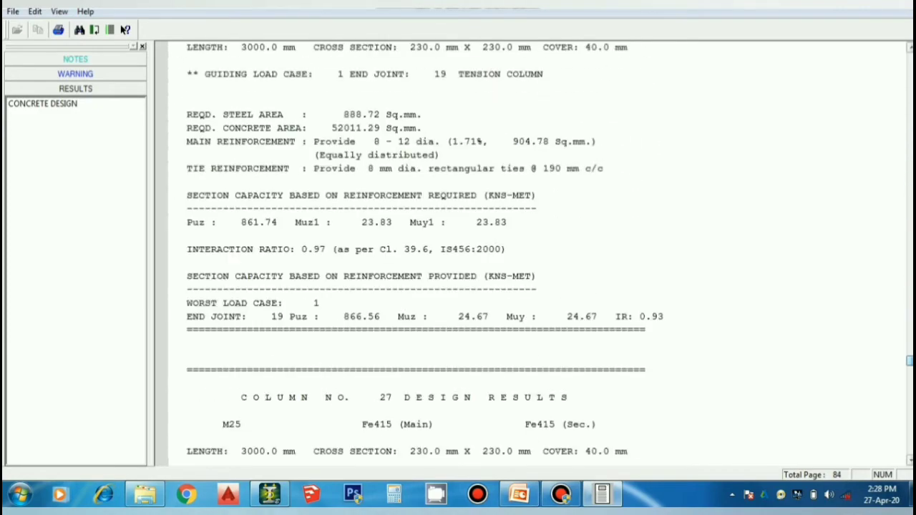
scroll(458, 252, down, 4)
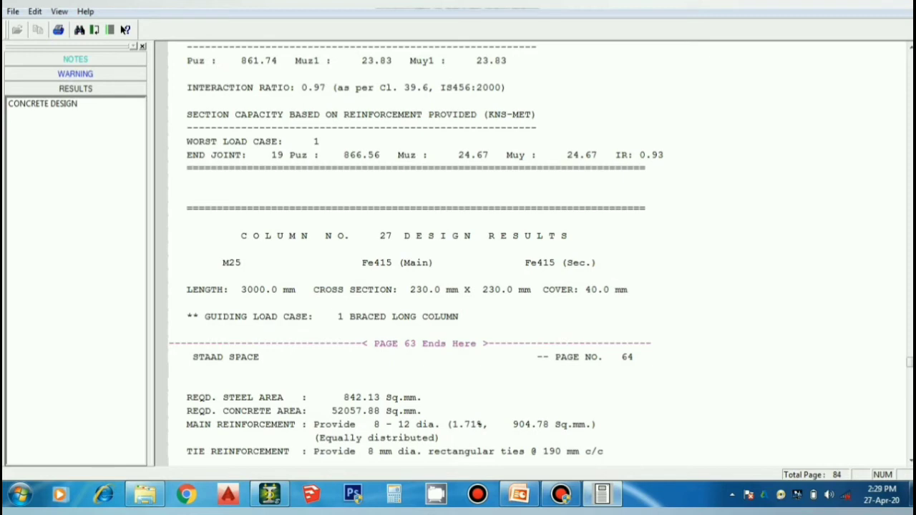
scroll(416, 250, down, 4)
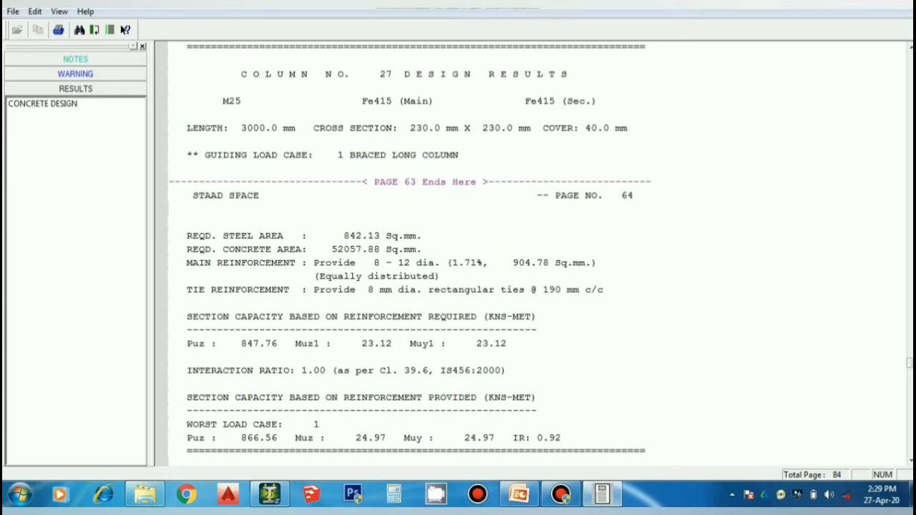
scroll(458, 251, down, 20)
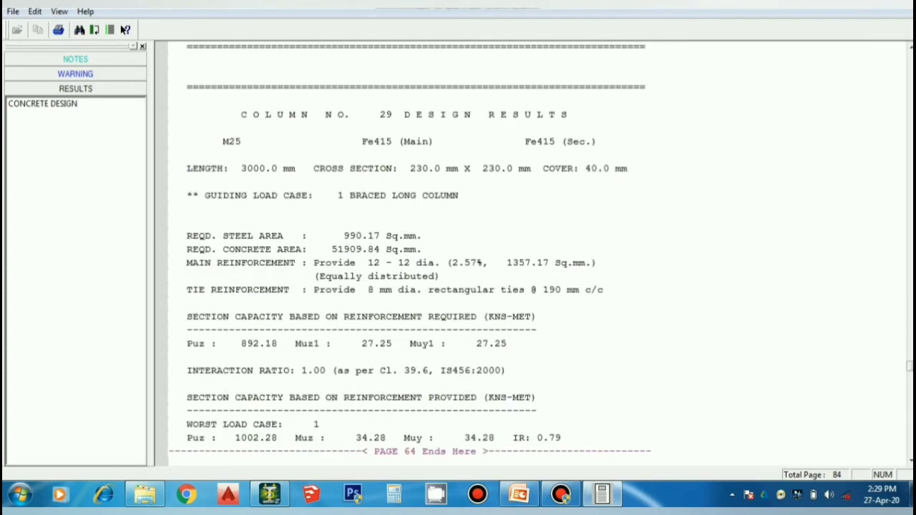
scroll(540, 250, down, 15)
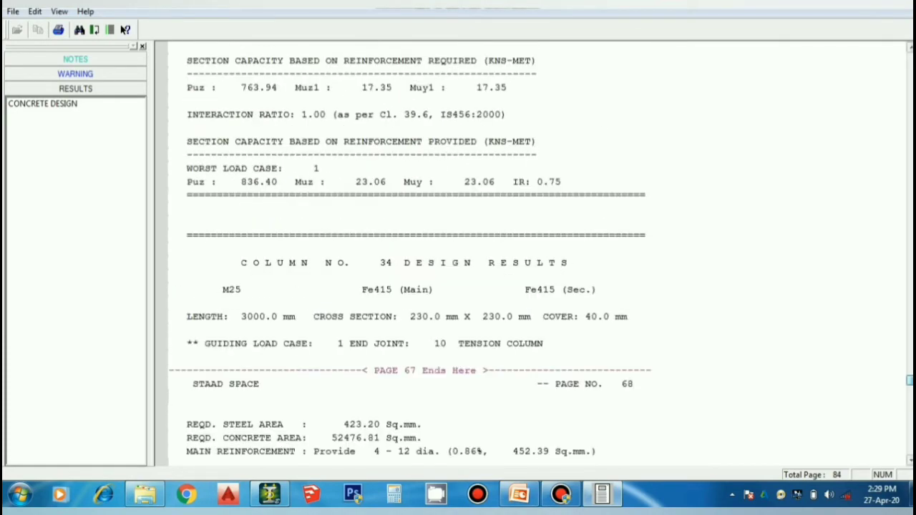
scroll(458, 250, down, 10)
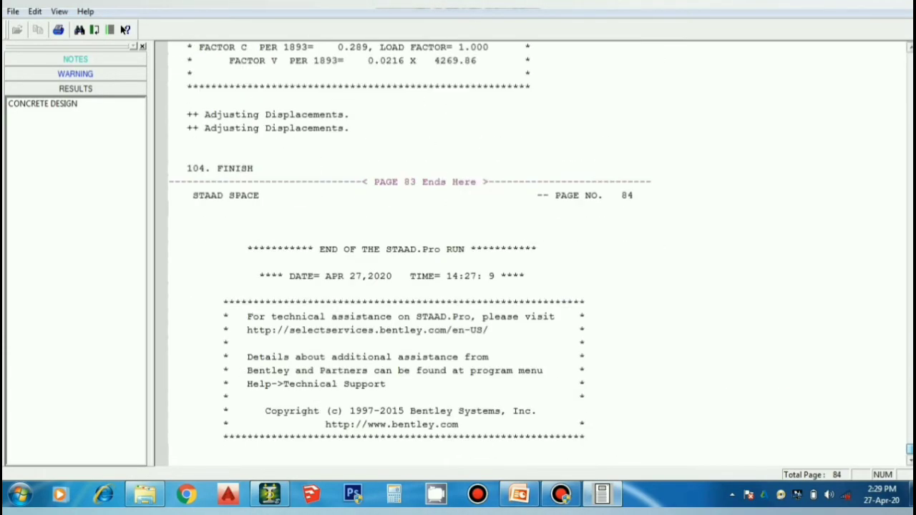
Review the concrete take-off quantities and the element design summary for plates 88 to 90.
scroll(458, 251, up, 20)
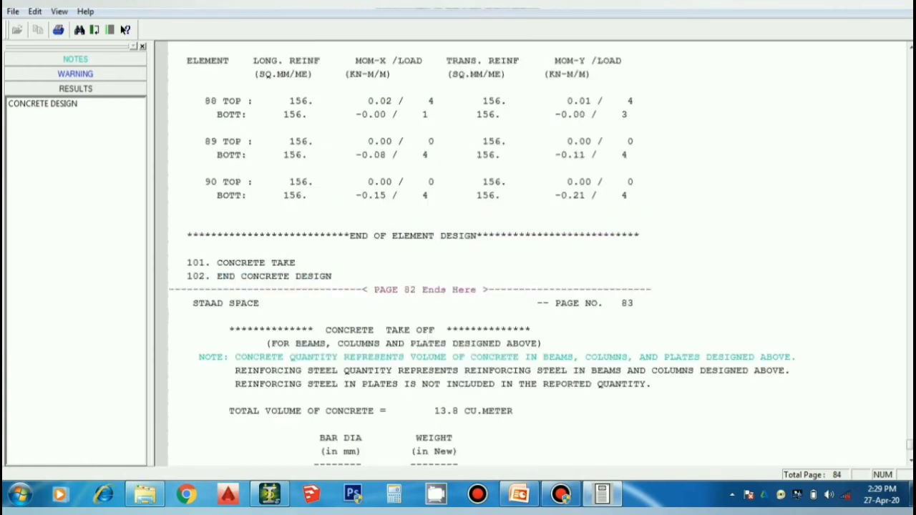
scroll(458, 250, down, 6)
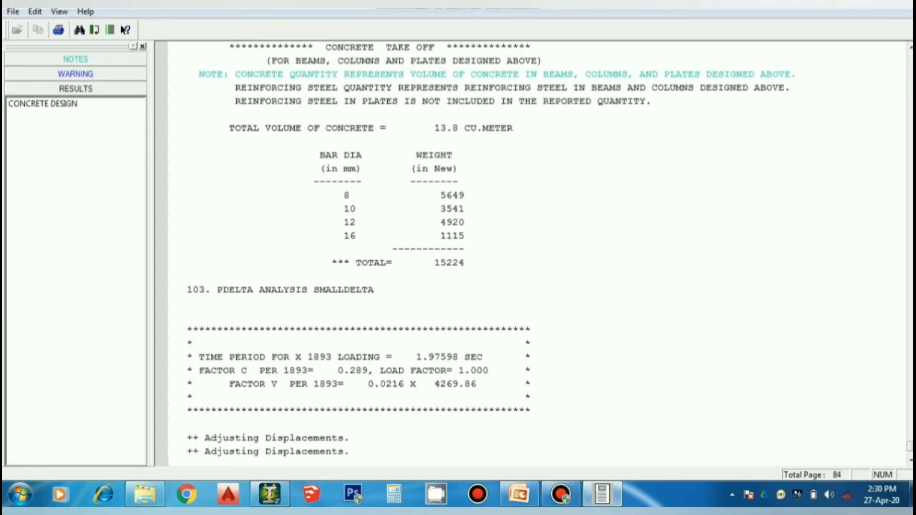
scroll(530, 254, down, 6)
scroll(530, 254, up, 20)
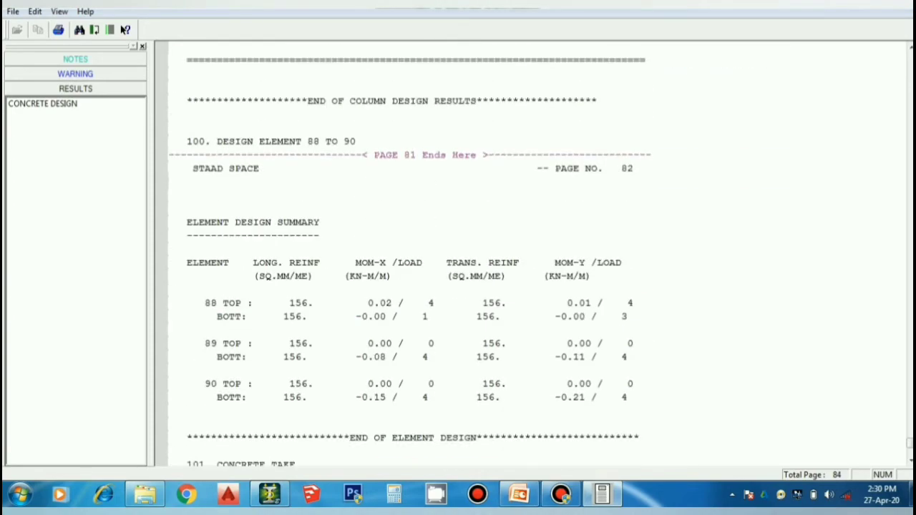
Look back over the final column design results and the end of the report, finishing at column 68.
scroll(415, 255, up, 20)
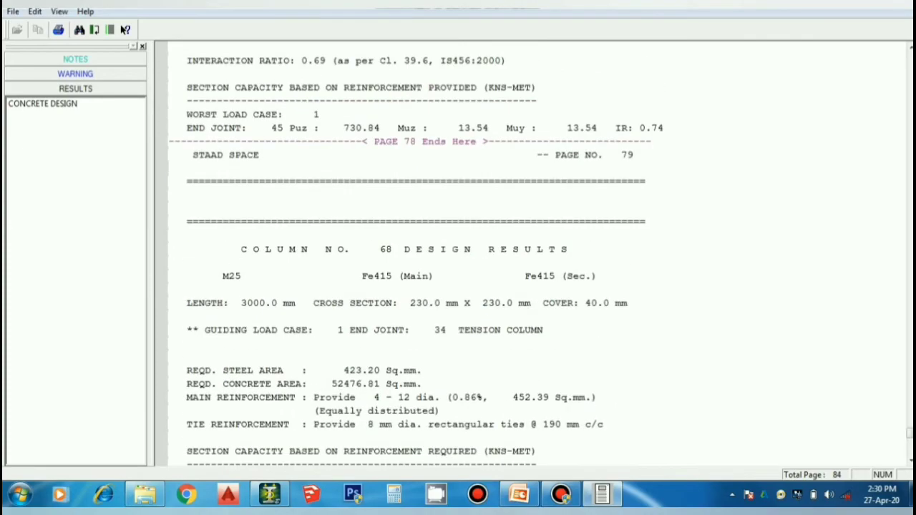
scroll(416, 255, up, 20)
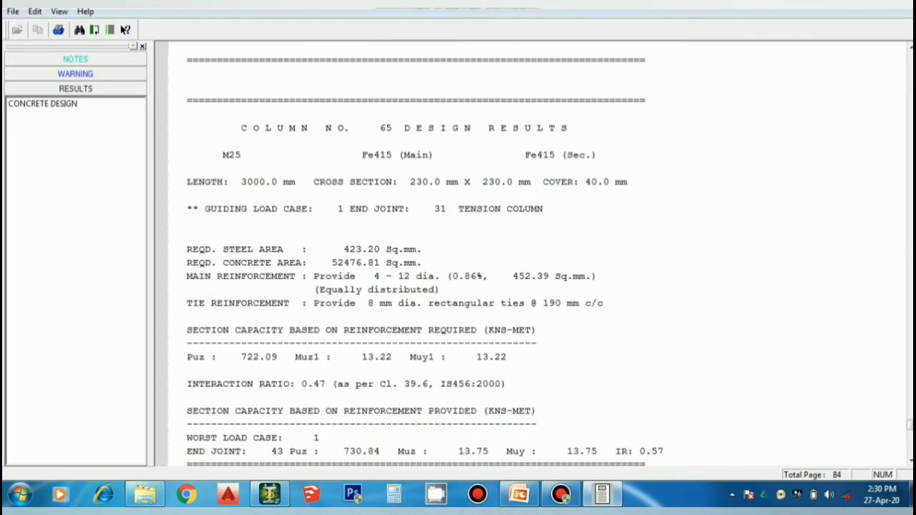
scroll(416, 254, down, 10)
scroll(416, 249, down, 20)
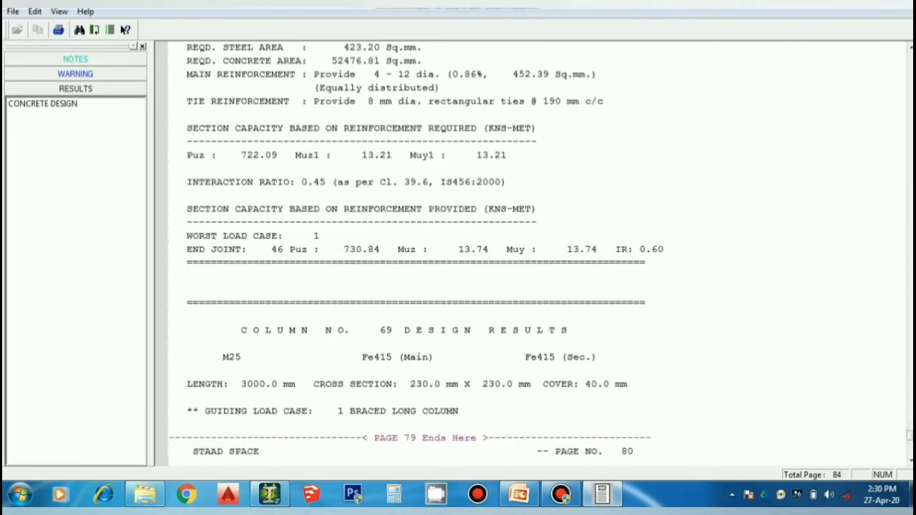
scroll(416, 250, down, 20)
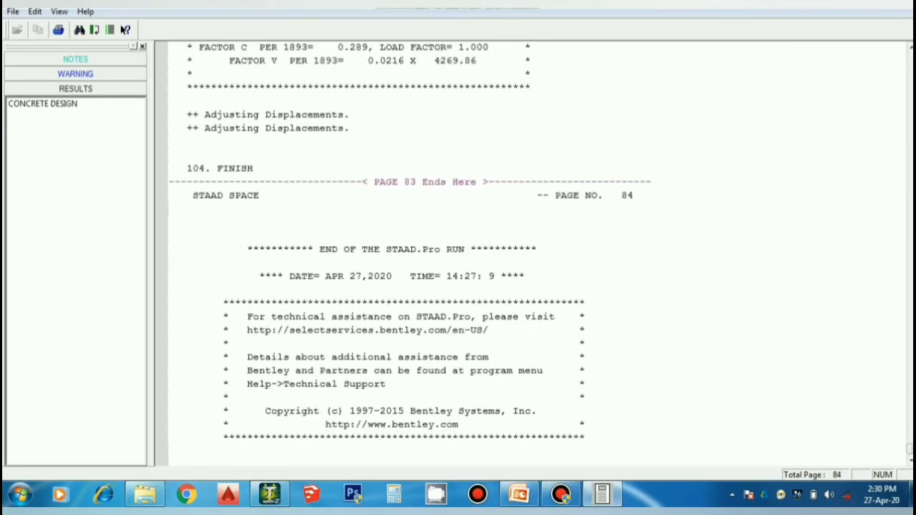
scroll(482, 256, up, 17)
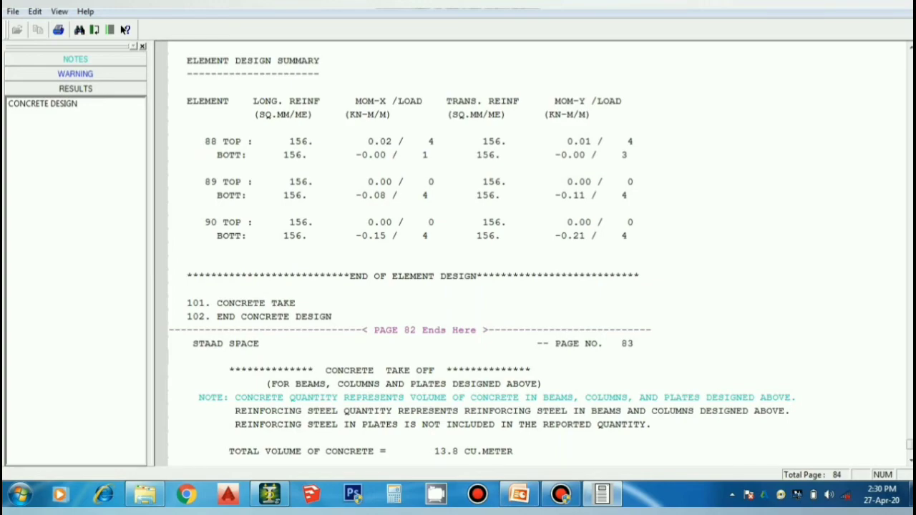
scroll(482, 256, up, 20)
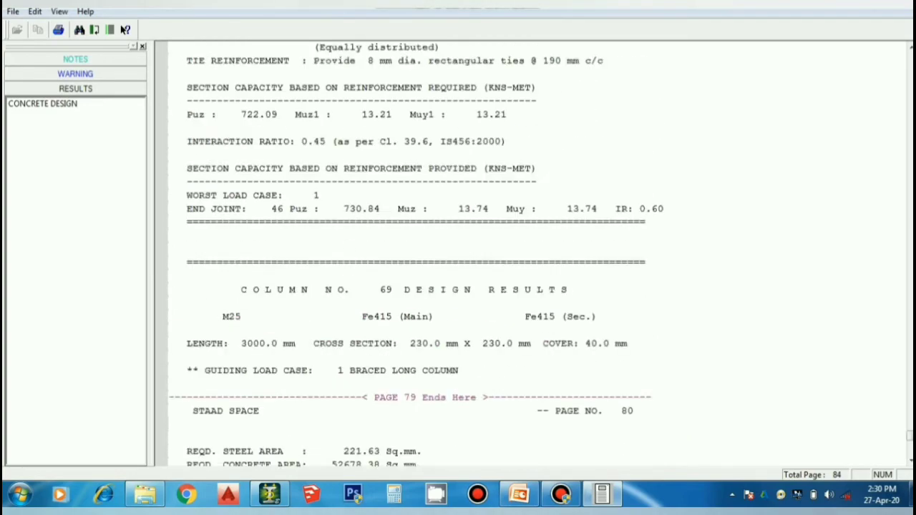
scroll(482, 255, up, 12)
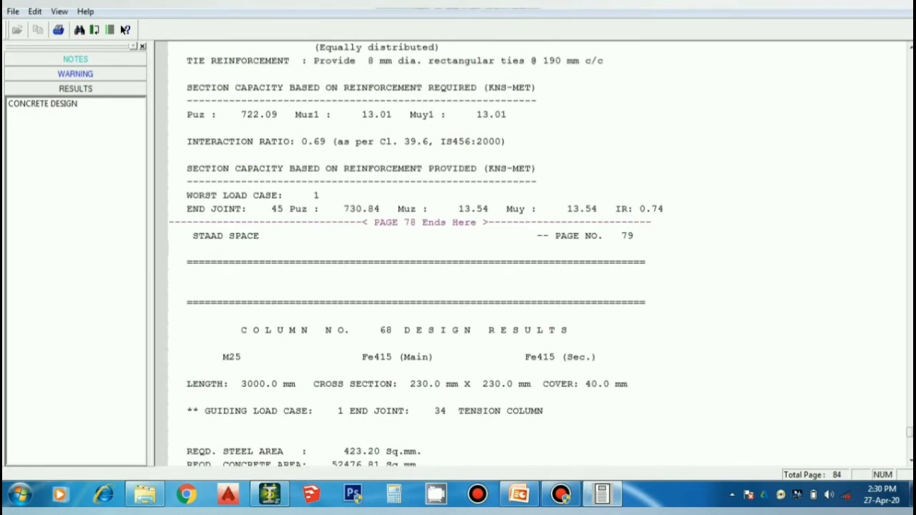
scroll(483, 256, down, 5)
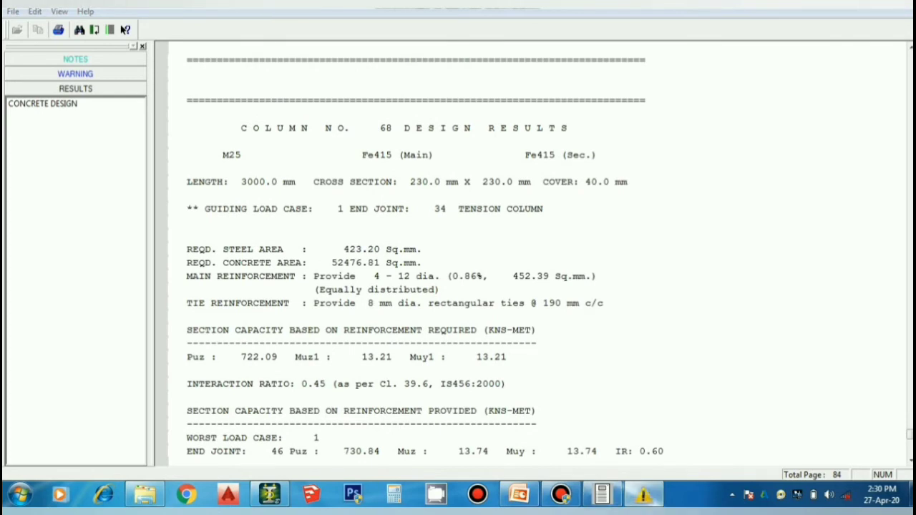
Close the analysis output file and return to the structure model window.
mouse_move(642, 494)
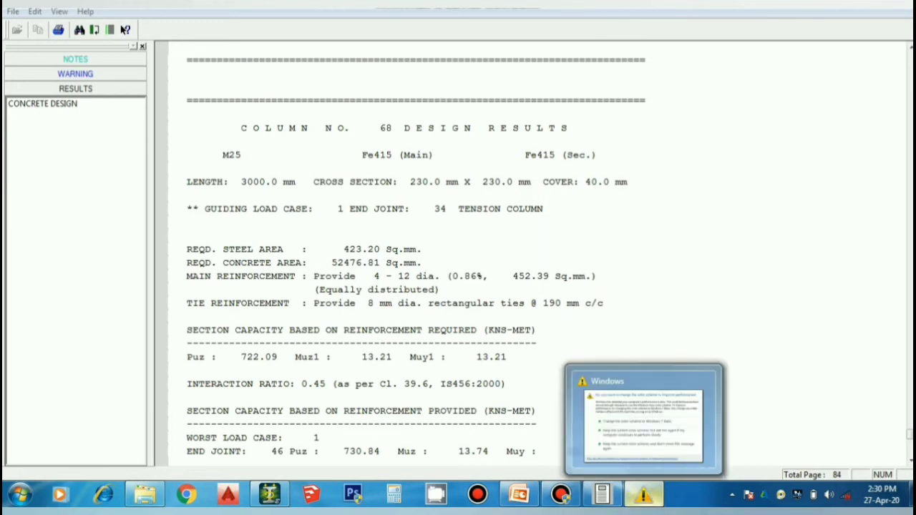
mouse_move(560, 494)
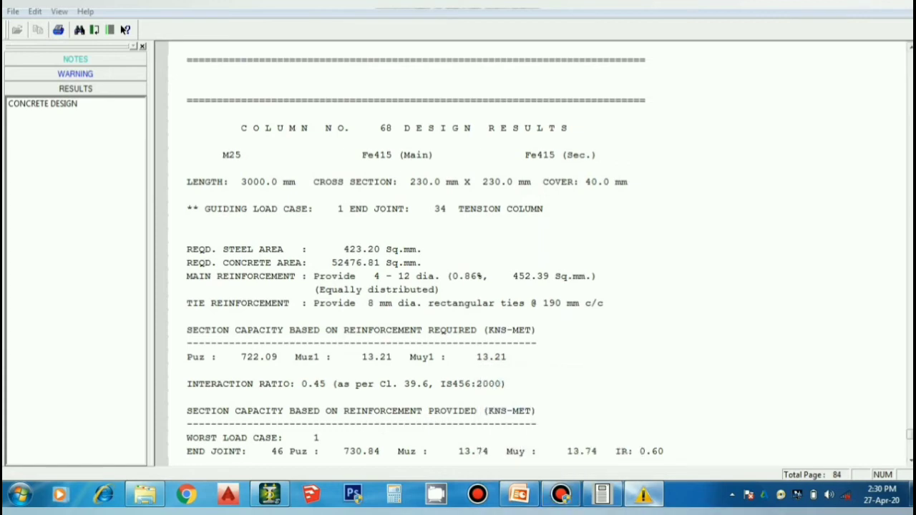
key(alt+F4)
drag(451, 100, 560, 476)
click(578, 387)
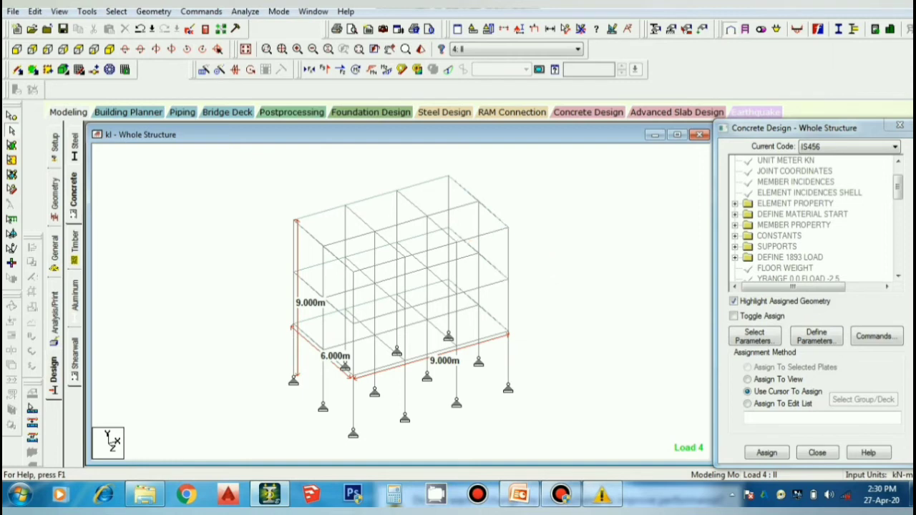
Inspect the concrete design details of roof-level beam 87, including its reinforcement layout and design loads, and close its properties.
double_click(483, 234)
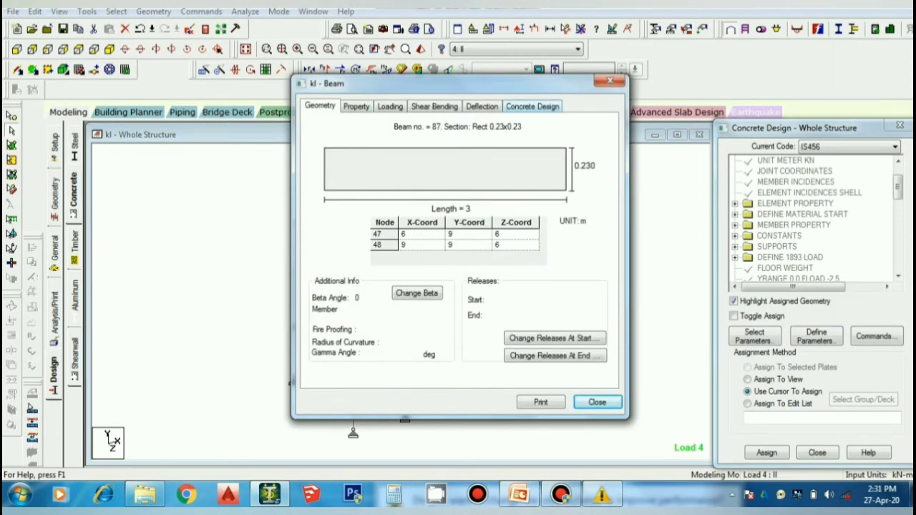
click(533, 107)
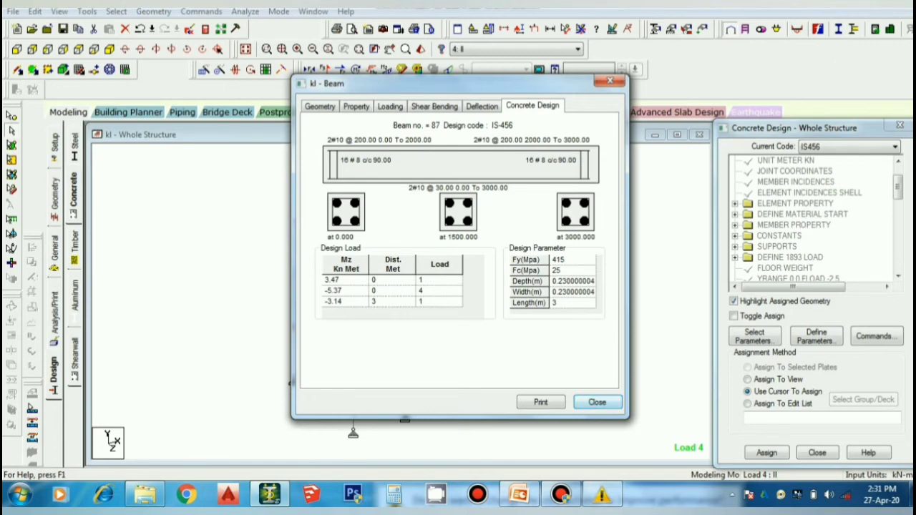
click(597, 402)
click(597, 402)
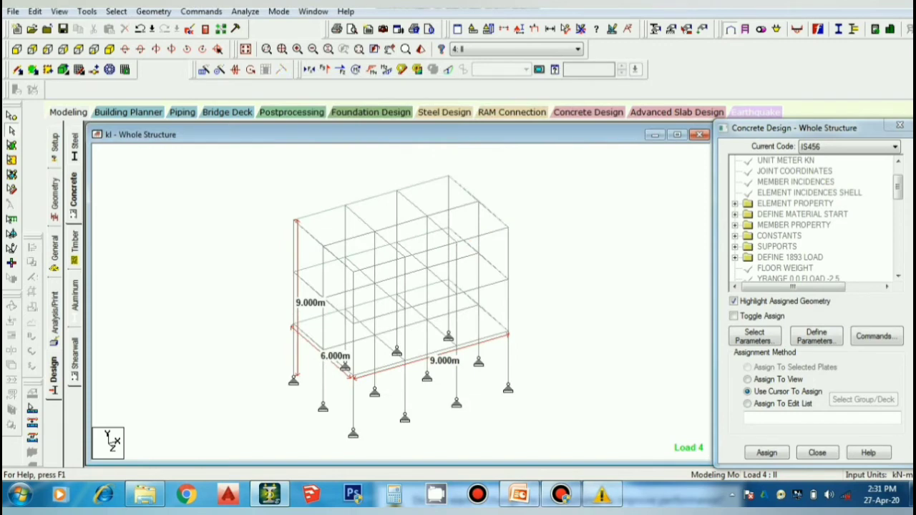
double_click(482, 235)
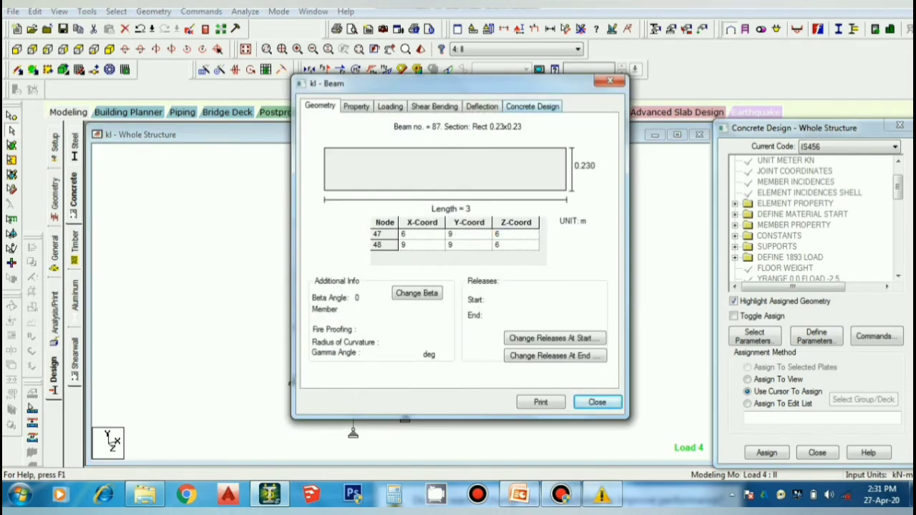
click(533, 106)
click(609, 81)
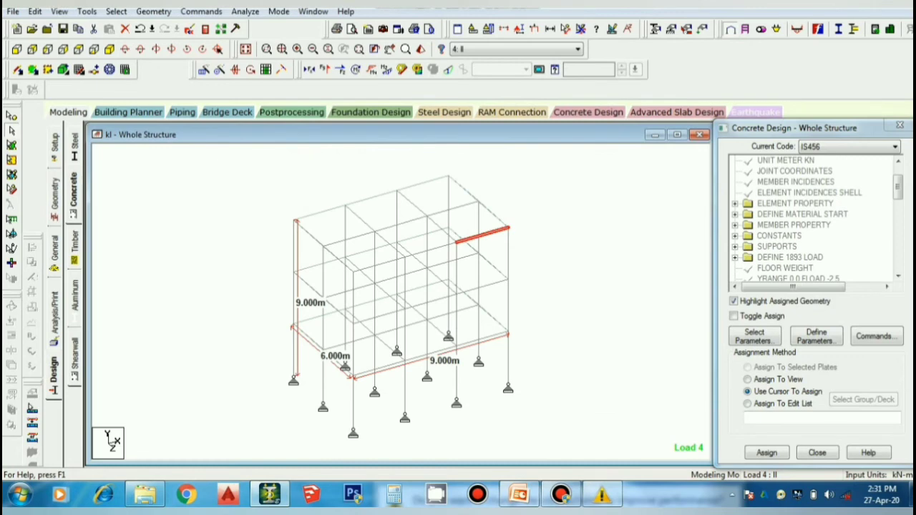
Inspect the concrete design of the top-storey corner column directly below beam 87's outer end, and close its properties.
double_click(508, 254)
click(532, 106)
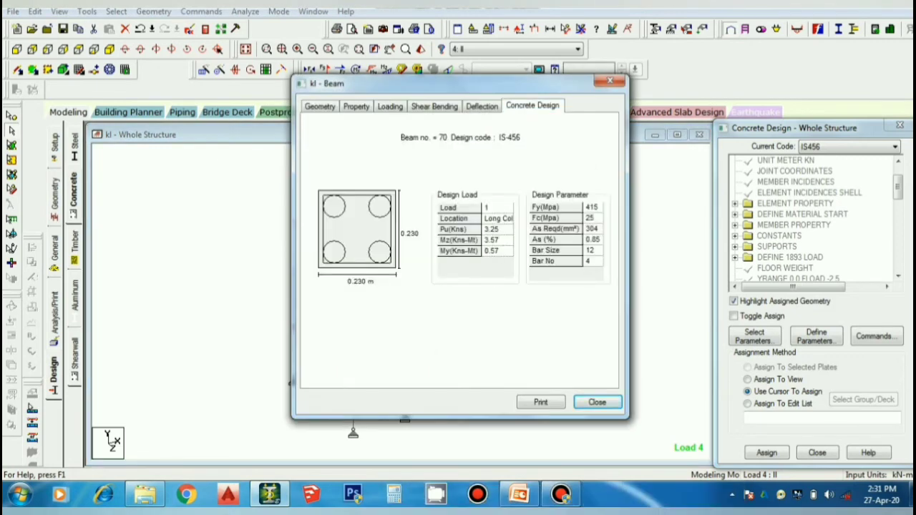
click(597, 402)
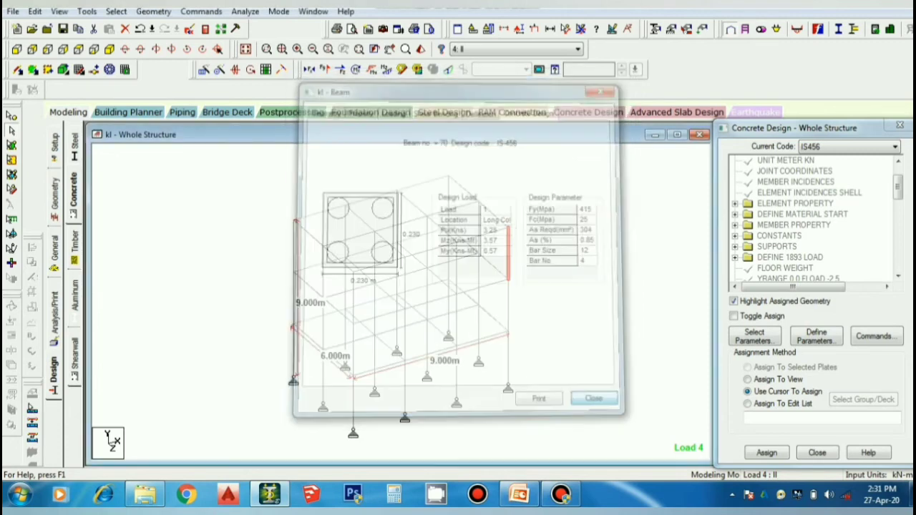
click(597, 386)
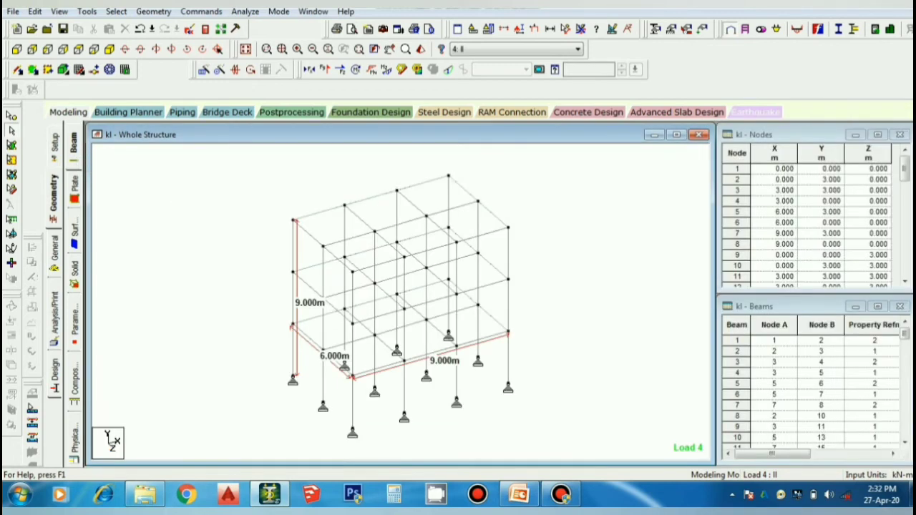
Review the model's geometry tables, assigned section properties, member specifications and support definitions.
click(55, 145)
click(55, 199)
click(53, 254)
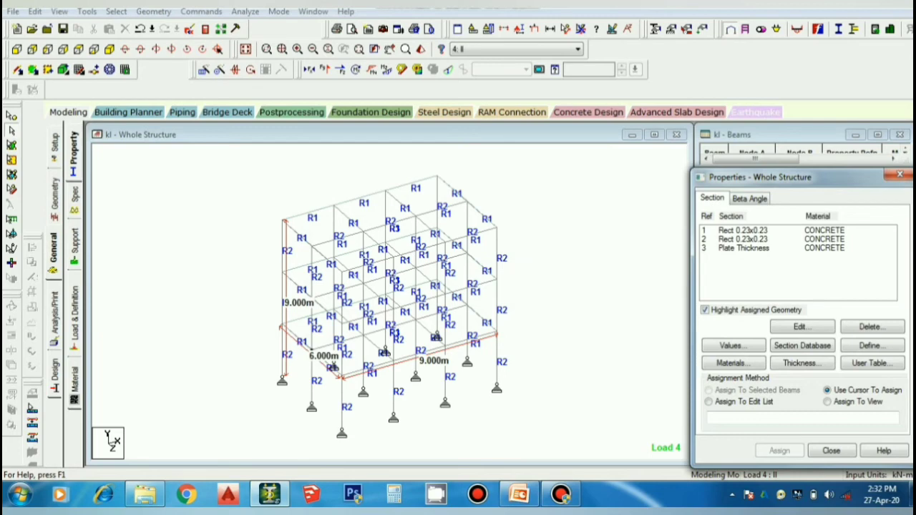
click(75, 197)
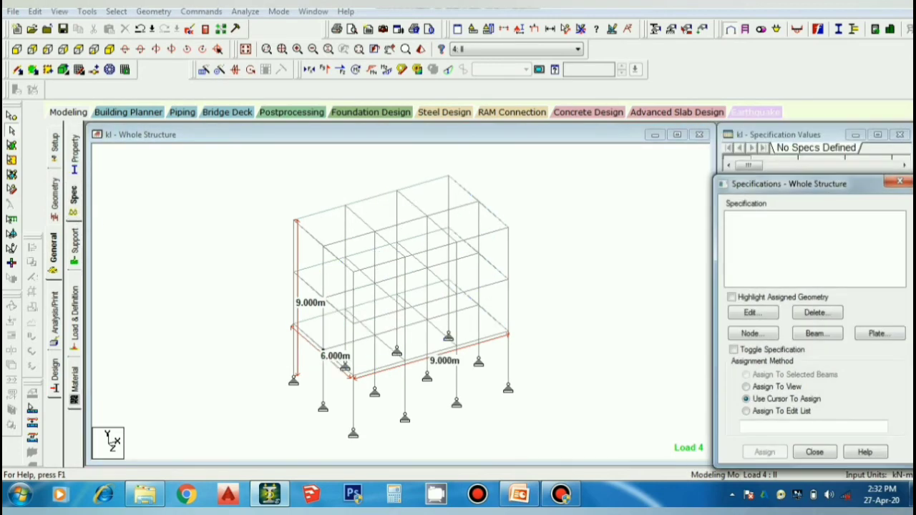
click(75, 243)
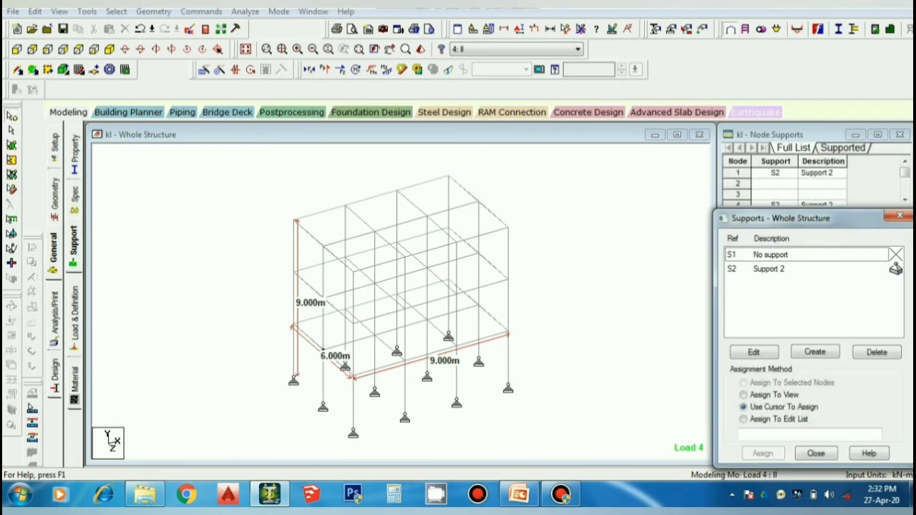
click(55, 199)
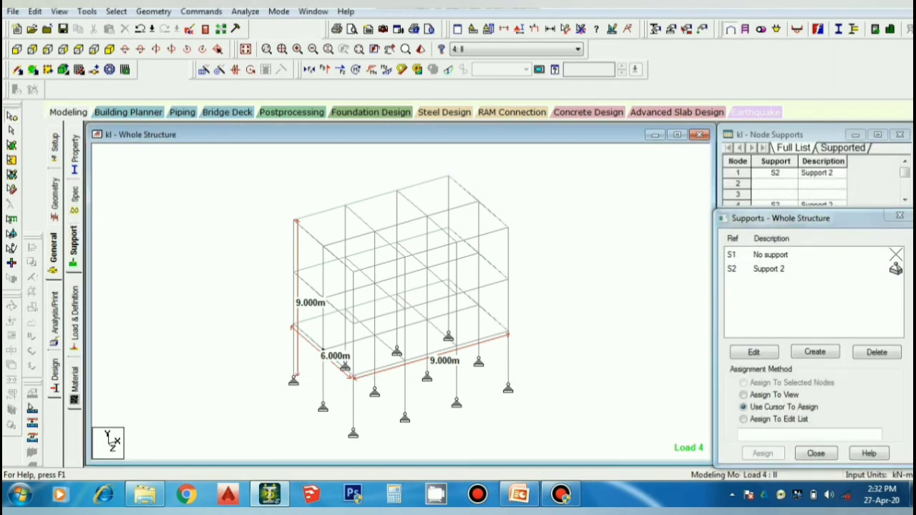